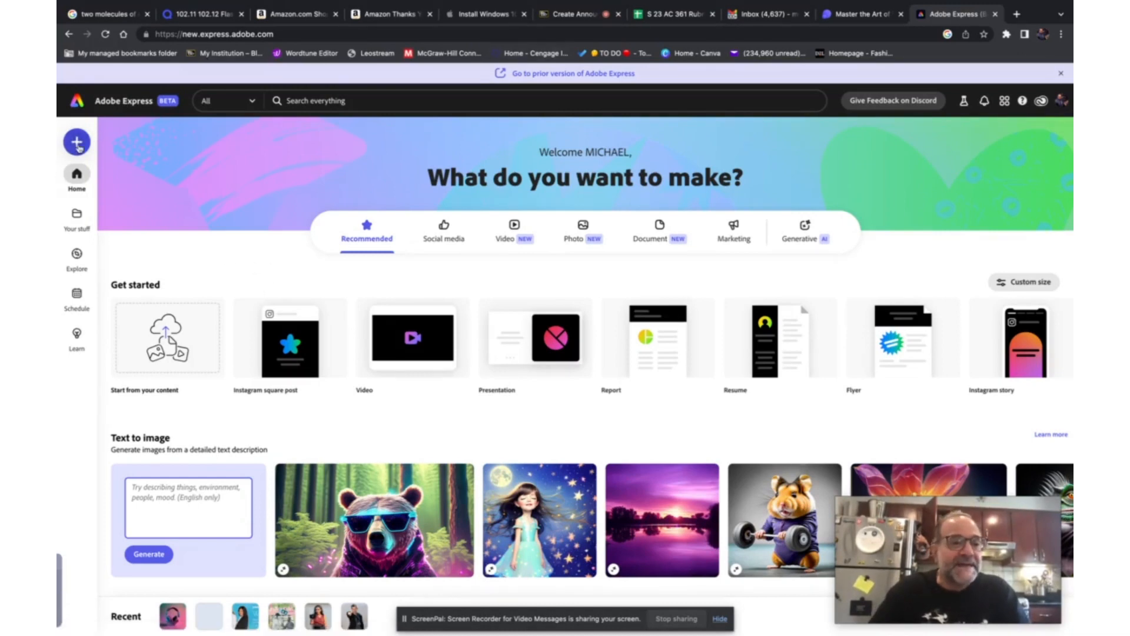
- Tour the Your stuff, Explore and Schedule pages, dismissing the schedule intro, and return to the home page
{"action": "left_click", "coordinate": [81, 217]}
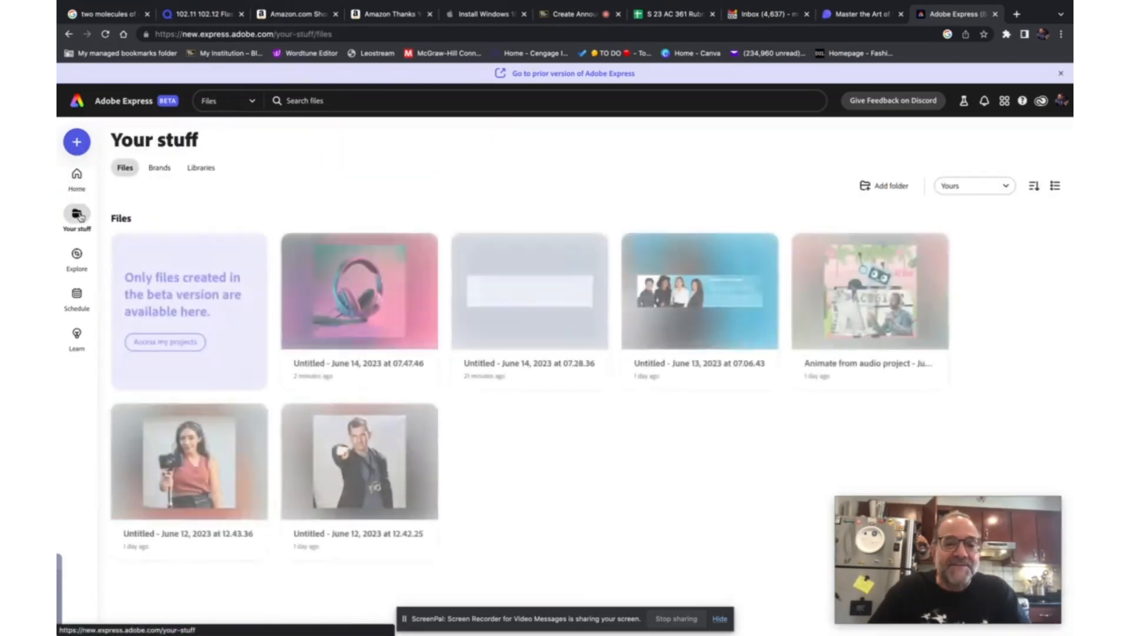
{"action": "left_click", "coordinate": [78, 254]}
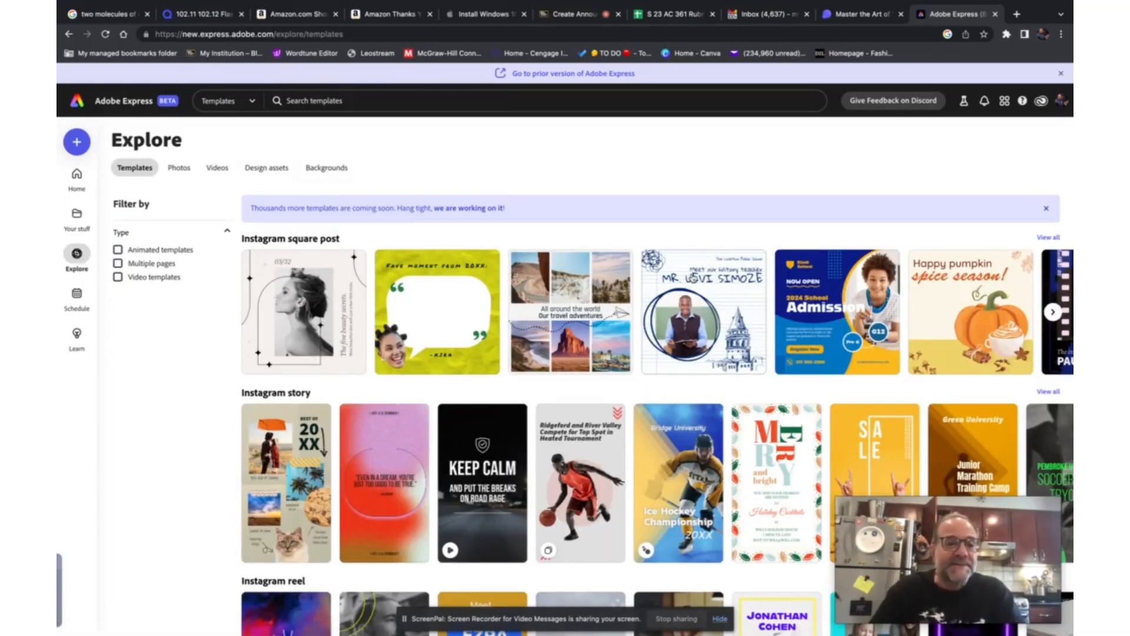
{"action": "left_click", "coordinate": [78, 299]}
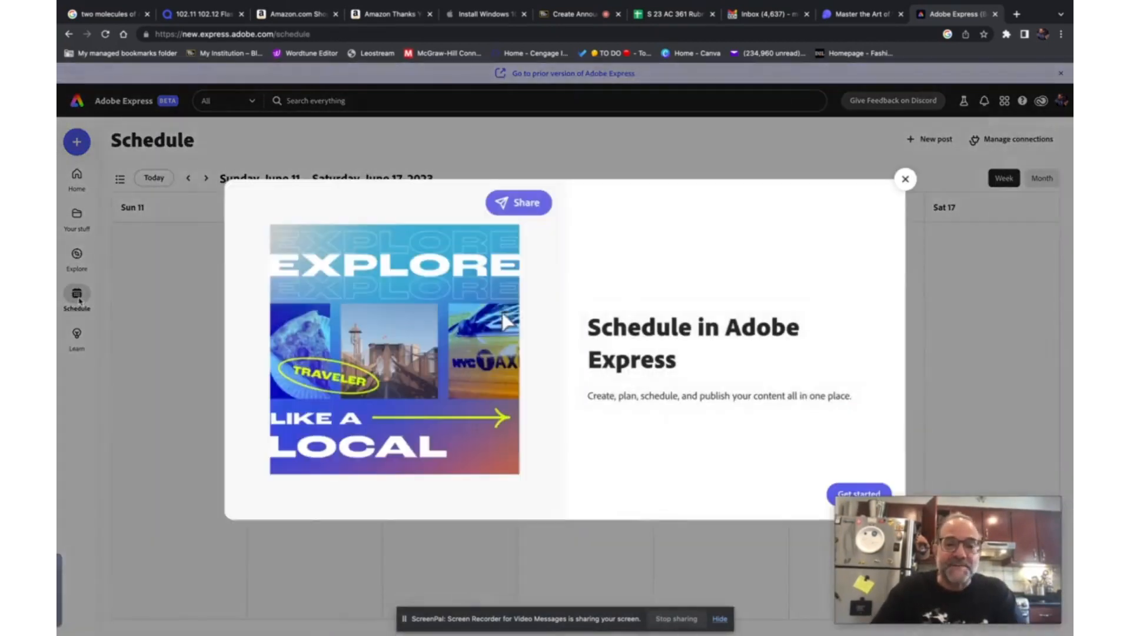
{"action": "left_click", "coordinate": [905, 180]}
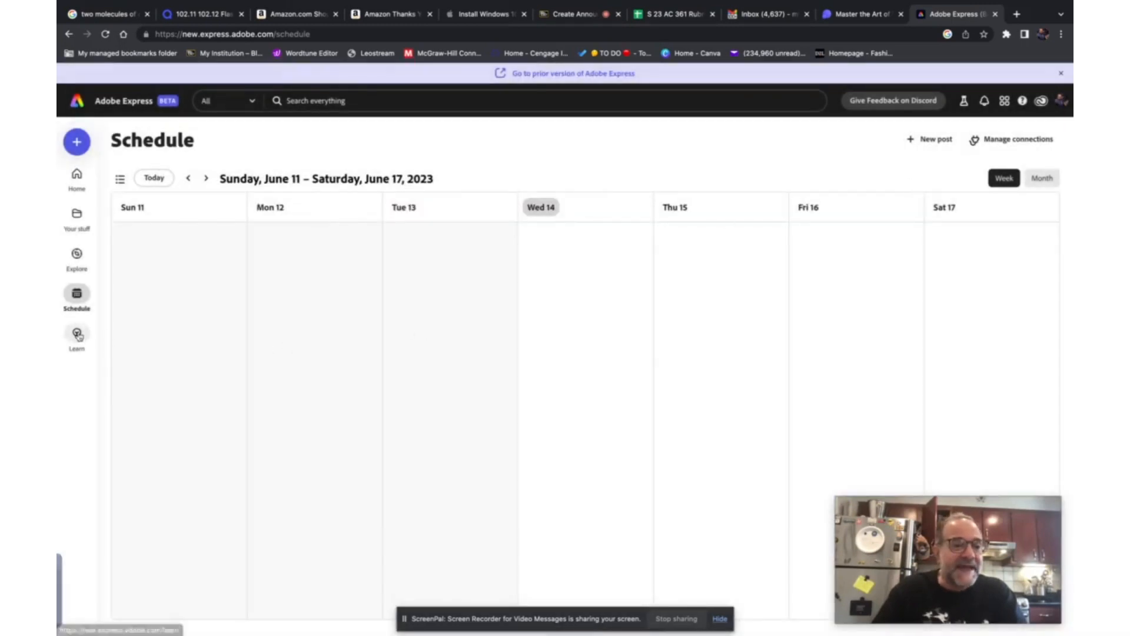
{"action": "mouse_move", "coordinate": [80, 340]}
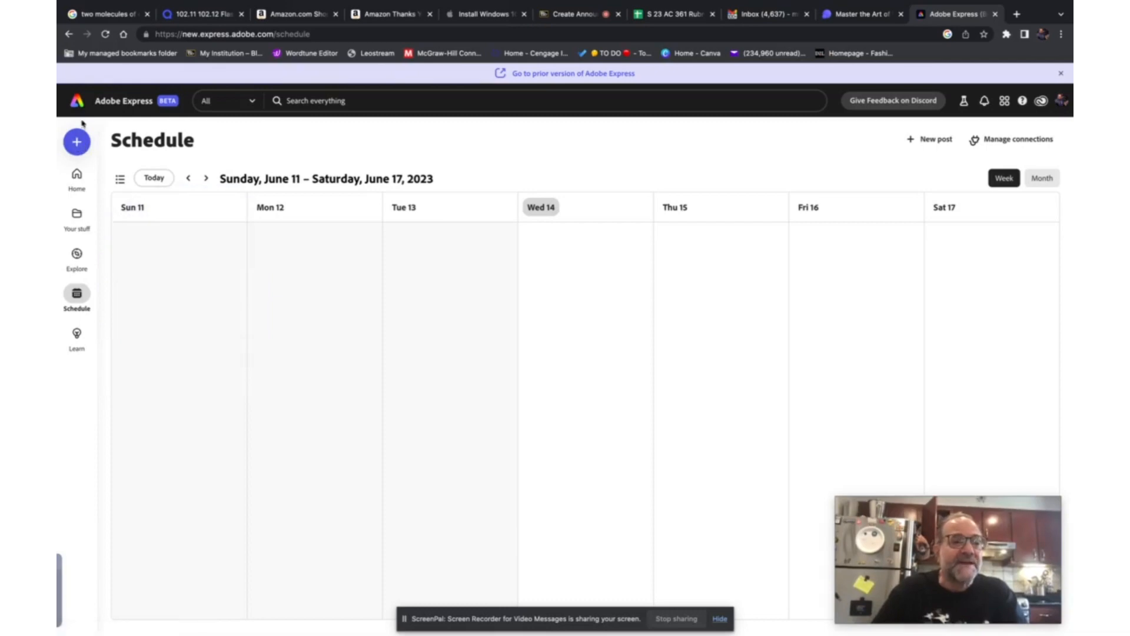
{"action": "left_click", "coordinate": [117, 105]}
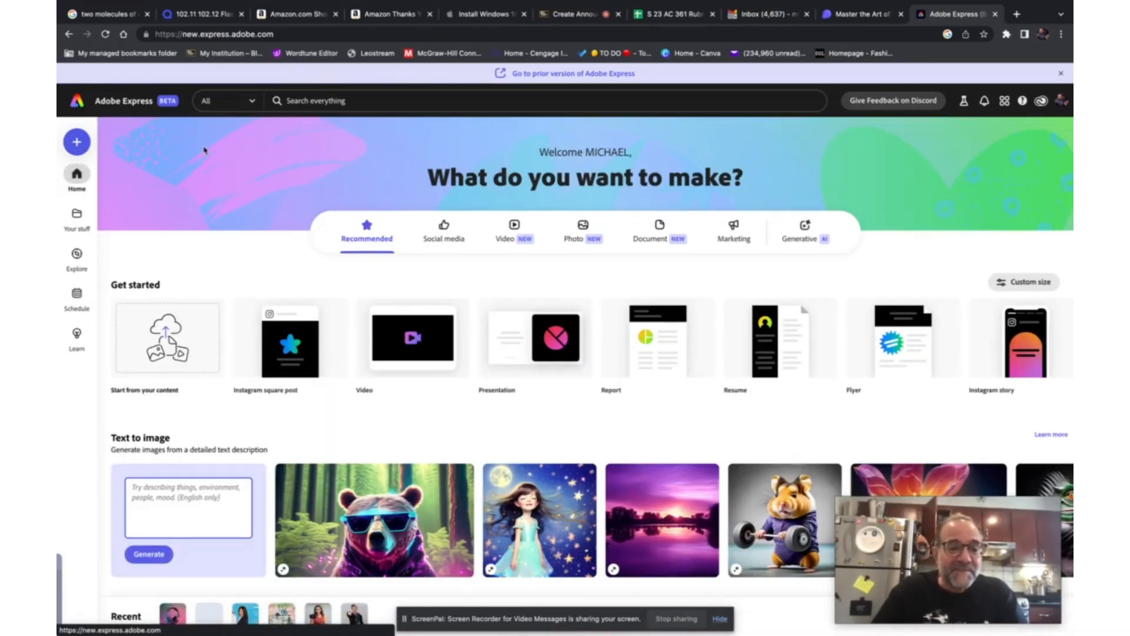
- Generate a text-to-image picture from the prompt "dog"
{"action": "scroll", "coordinate": [353, 244], "scroll_direction": "down", "scroll_amount": 1}
{"action": "scroll", "coordinate": [354, 244], "scroll_direction": "down", "scroll_amount": 4}
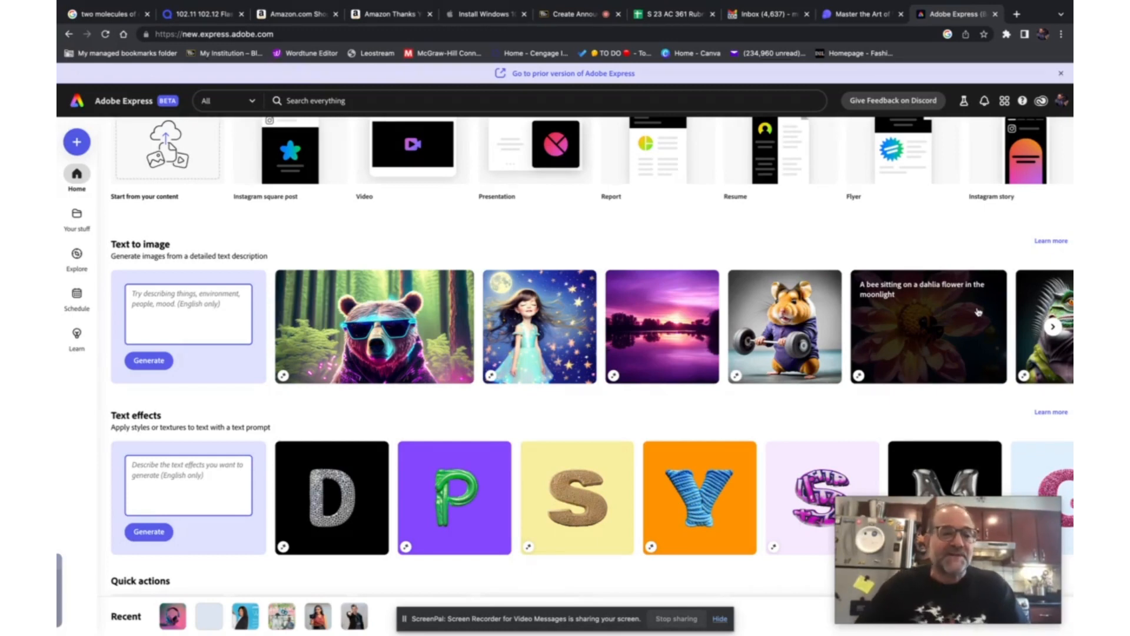
{"action": "left_click", "coordinate": [156, 300]}
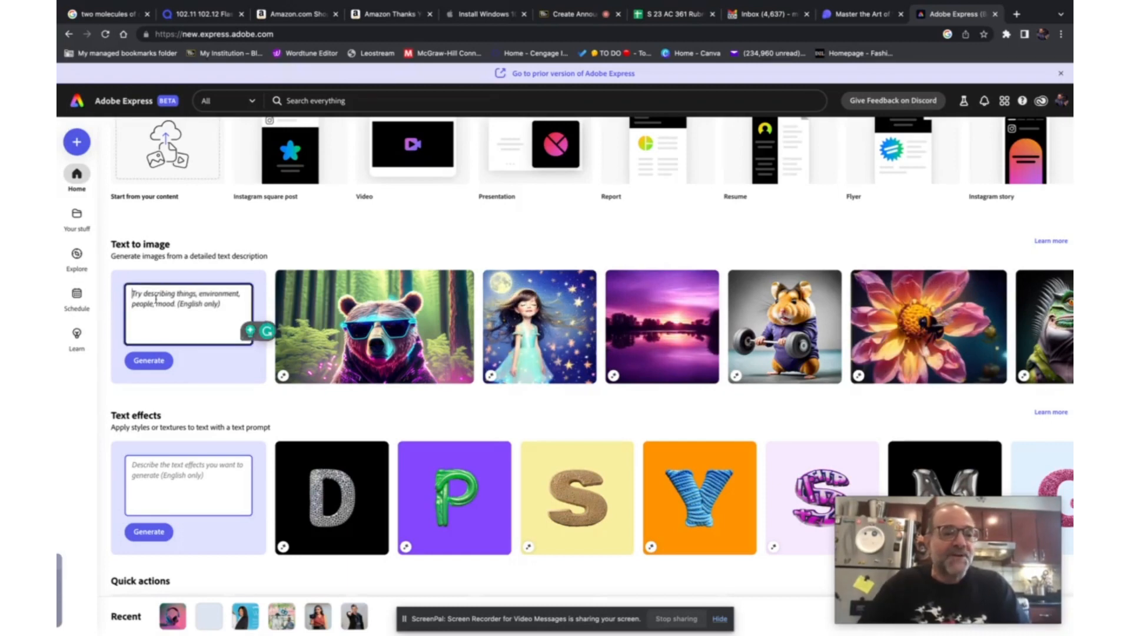
{"action": "type", "text": "dog"}
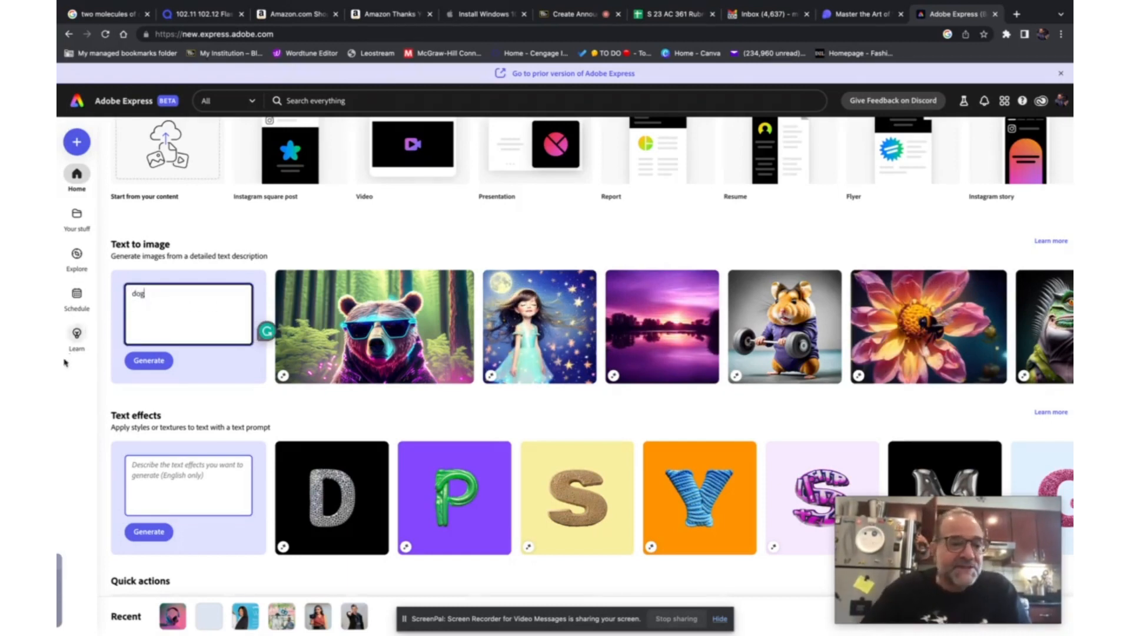
{"action": "left_click", "coordinate": [146, 362]}
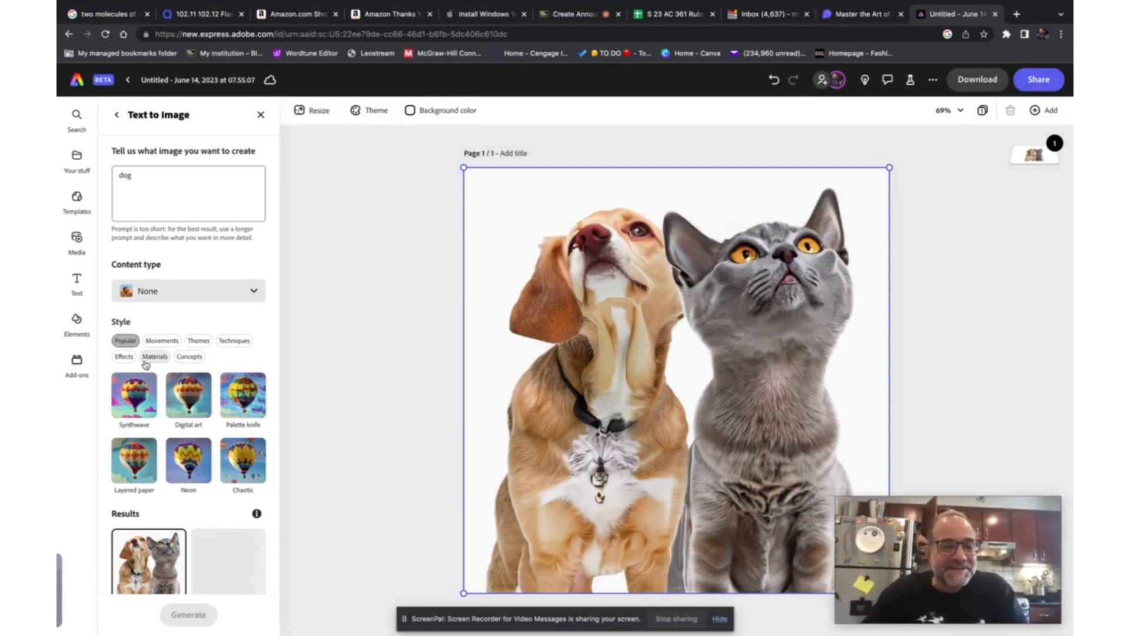
- Place the generated result showing a dog sitting on grass onto the canvas
{"action": "scroll", "coordinate": [133, 505], "scroll_direction": "down", "scroll_amount": 3}
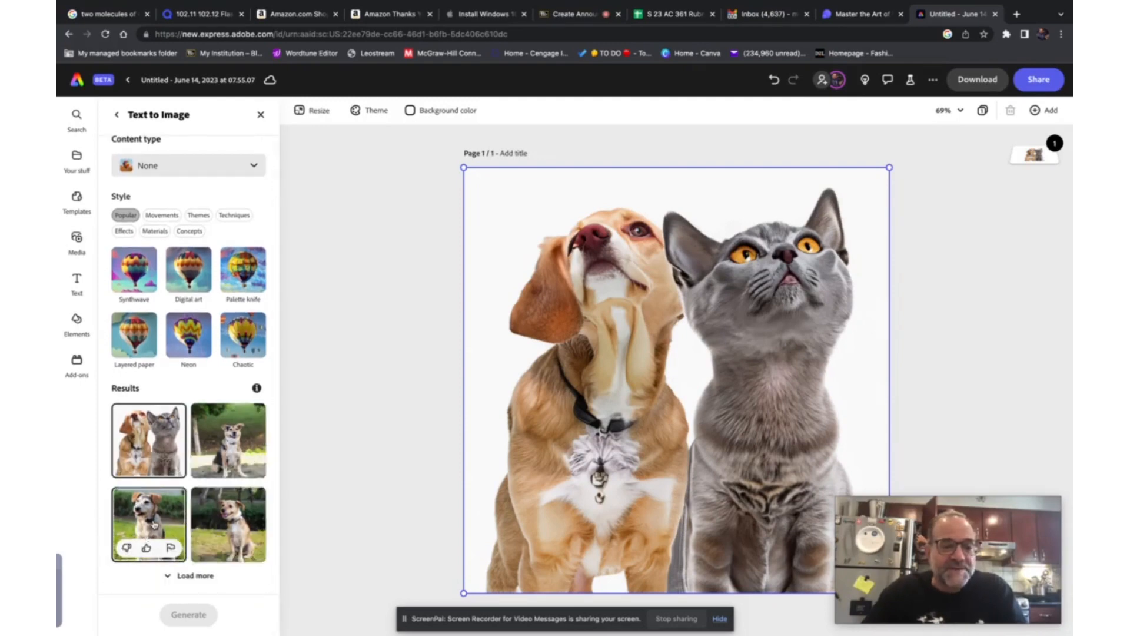
{"action": "left_click", "coordinate": [153, 523]}
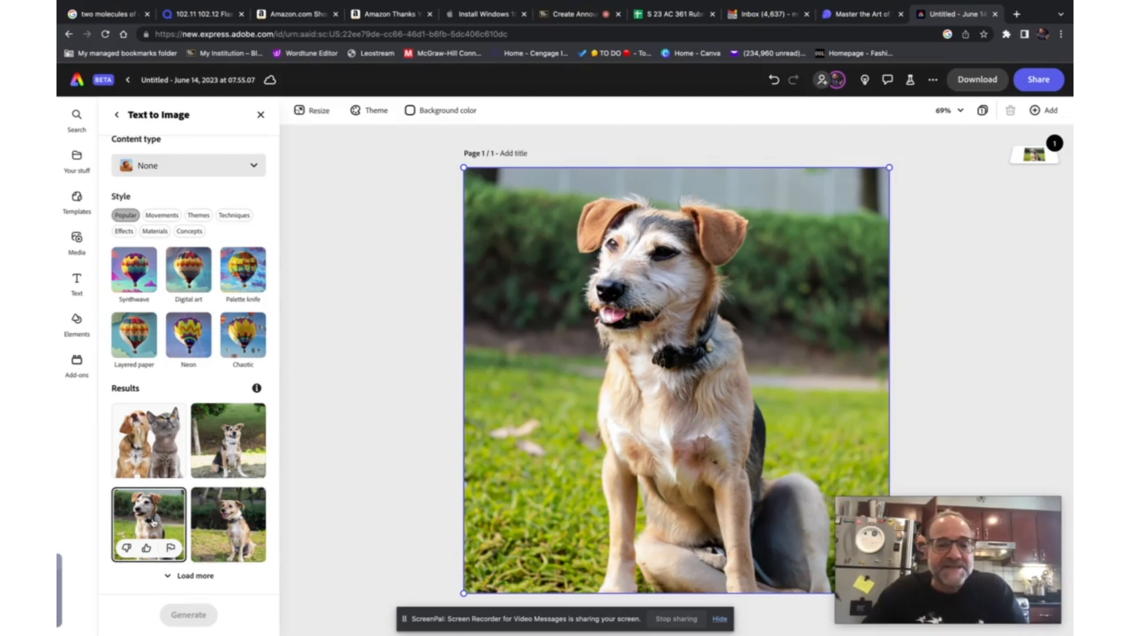
{"action": "scroll", "coordinate": [159, 403], "scroll_direction": "up", "scroll_amount": 3}
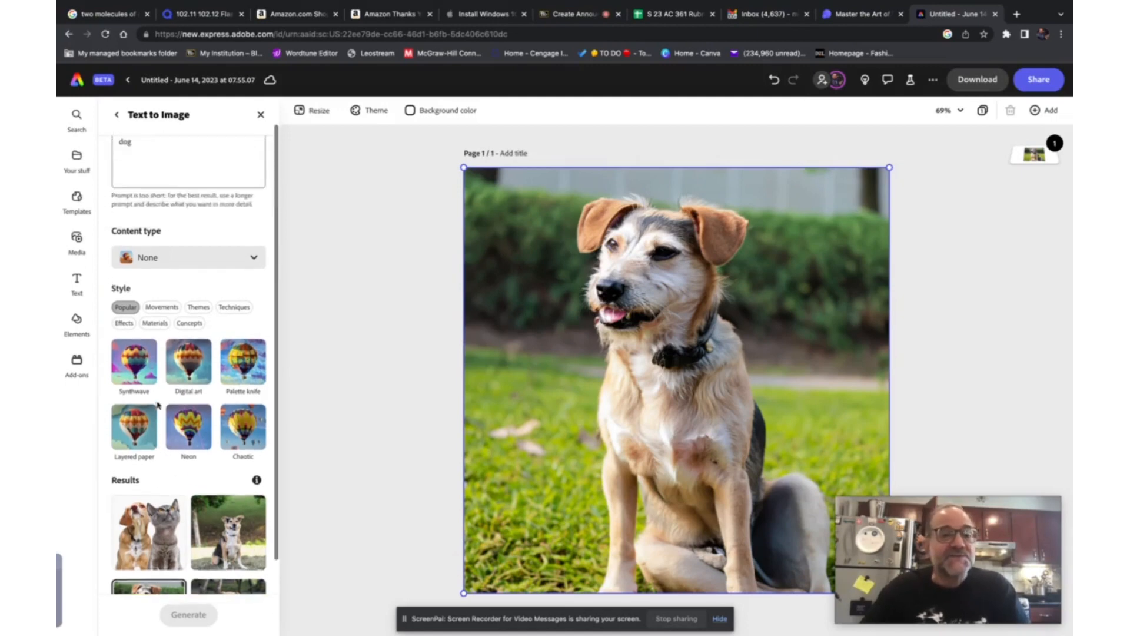
- Extend the prompt to "dog reading" and regenerate the image
{"action": "left_click", "coordinate": [149, 189]}
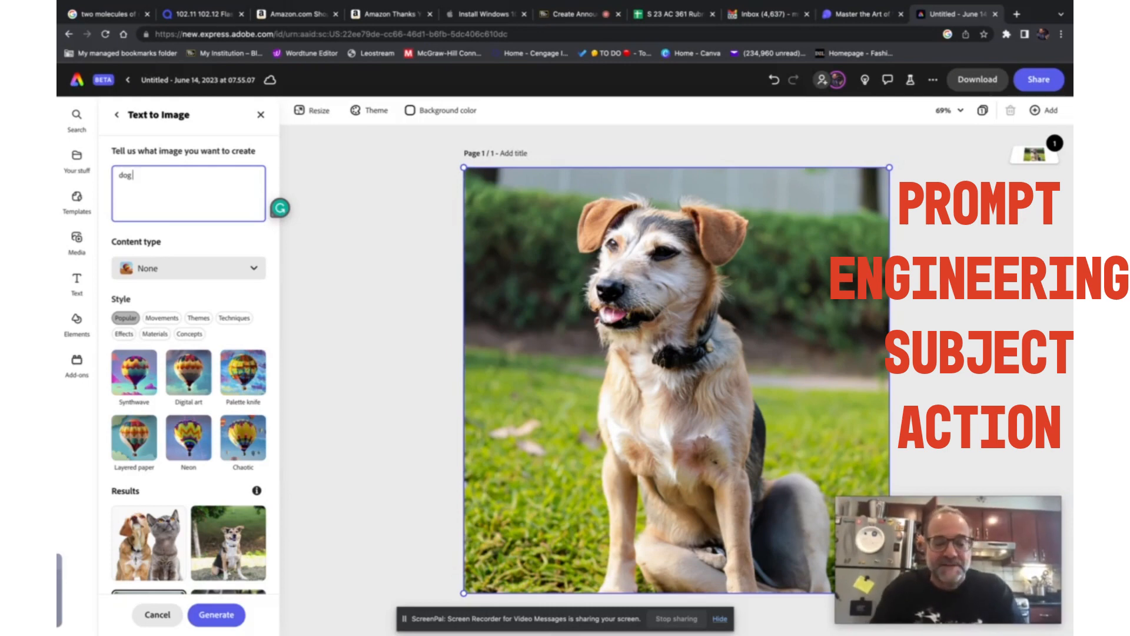
{"action": "type", "text": "reading"}
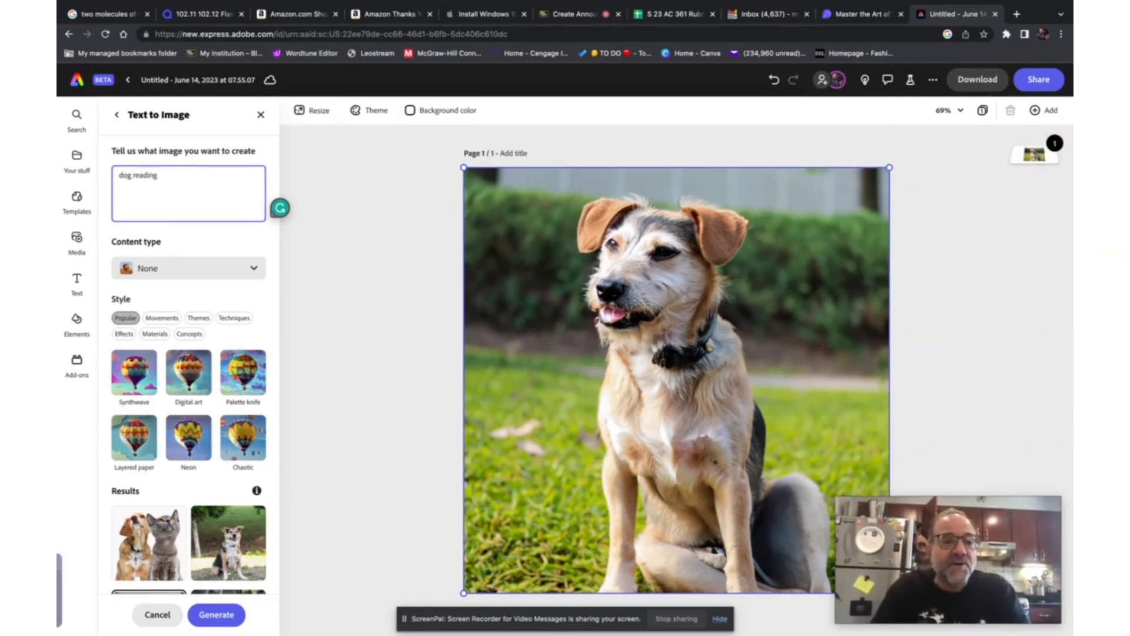
{"action": "key", "text": "Return"}
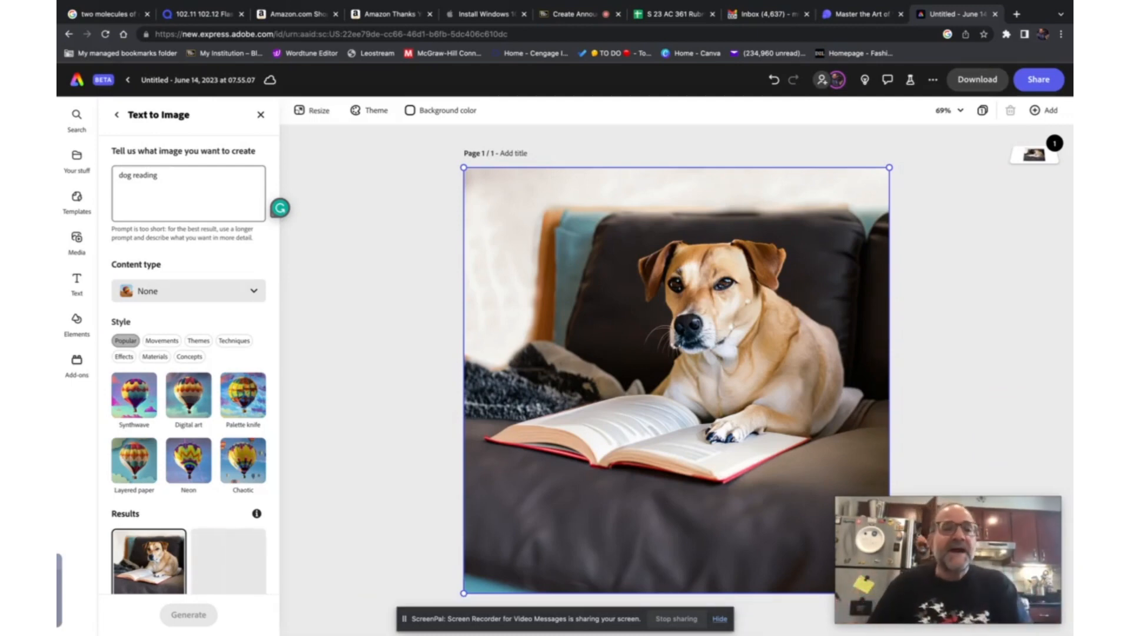
- Extend the prompt to "dog reading on a train" and regenerate the image
{"action": "scroll", "coordinate": [167, 216], "scroll_direction": "down", "scroll_amount": 2}
{"action": "scroll", "coordinate": [167, 216], "scroll_direction": "up", "scroll_amount": 2}
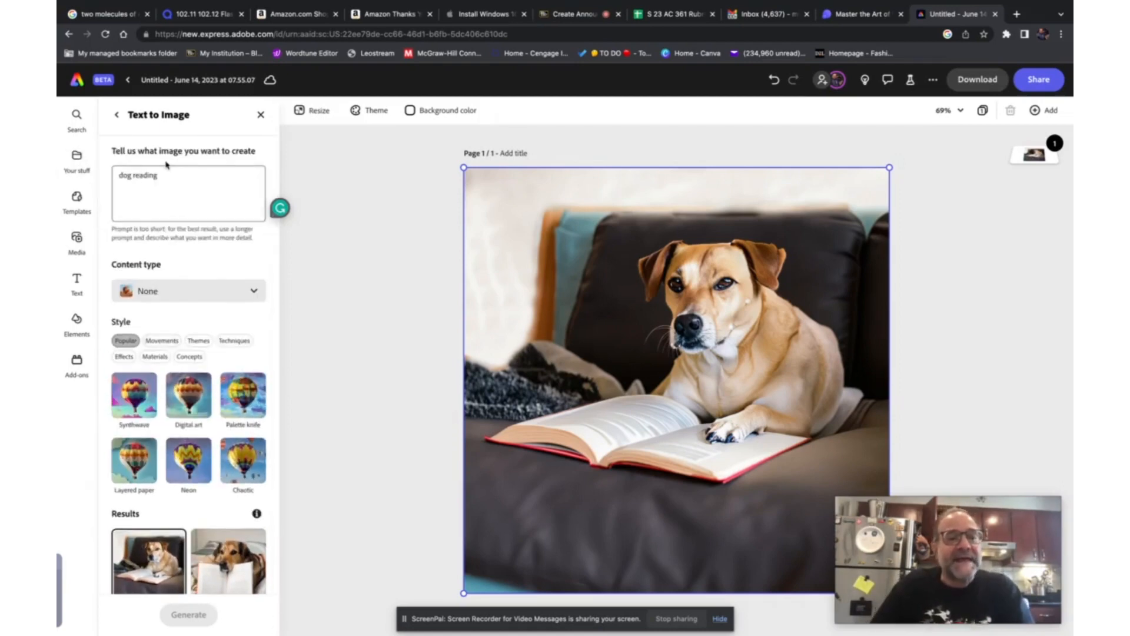
{"action": "left_click", "coordinate": [165, 173]}
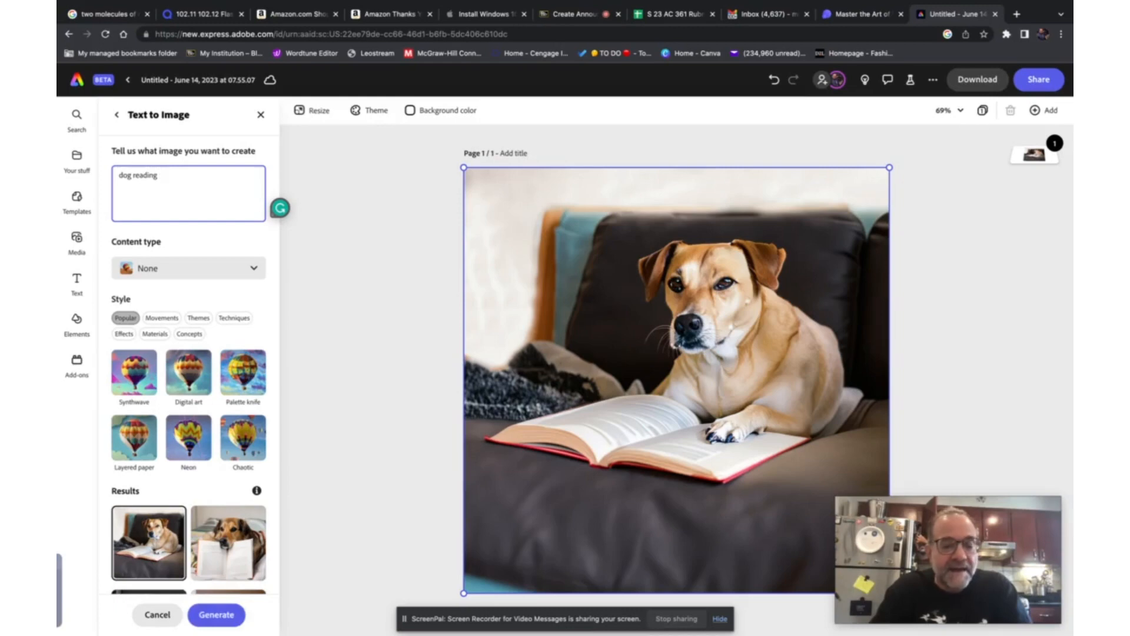
{"action": "type", "text": "aon a"}
{"action": "key", "text": "BackSpace"}
{"action": "key", "text": "BackSpace"}
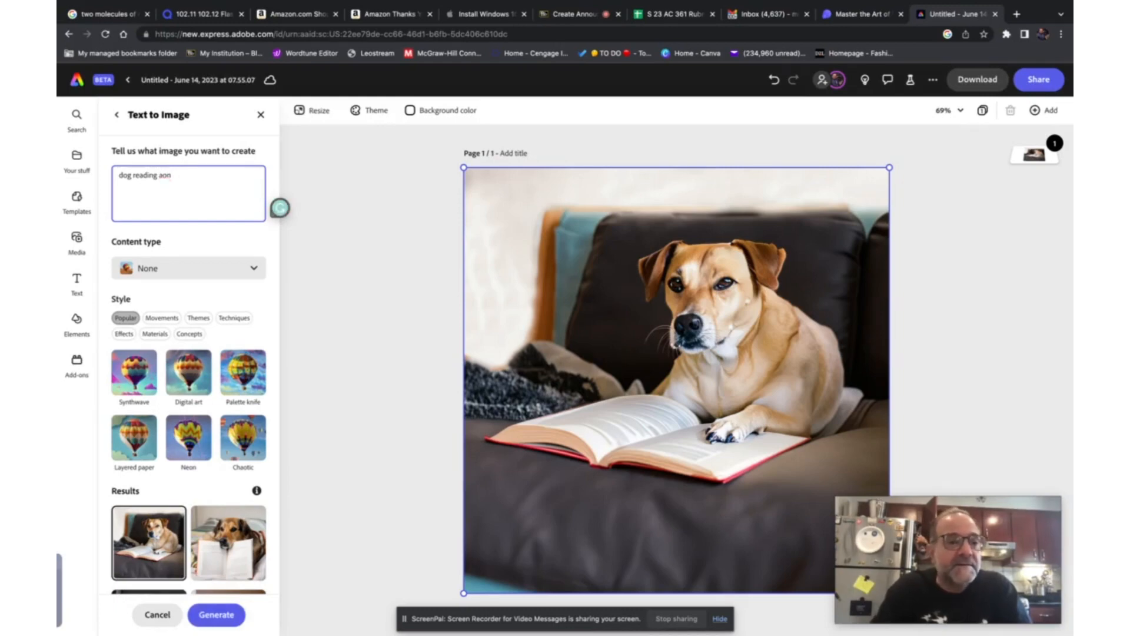
{"action": "key", "text": "BackSpace"}
{"action": "key", "text": "BackSpace"}
{"action": "type", "text": "on a"}
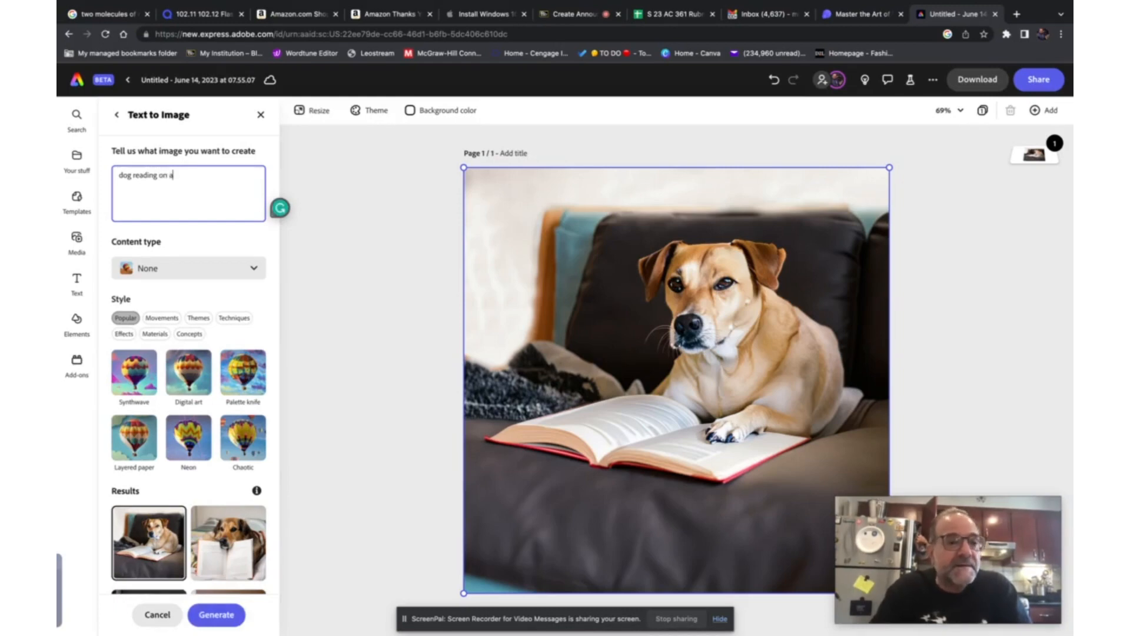
{"action": "type", "text": " train"}
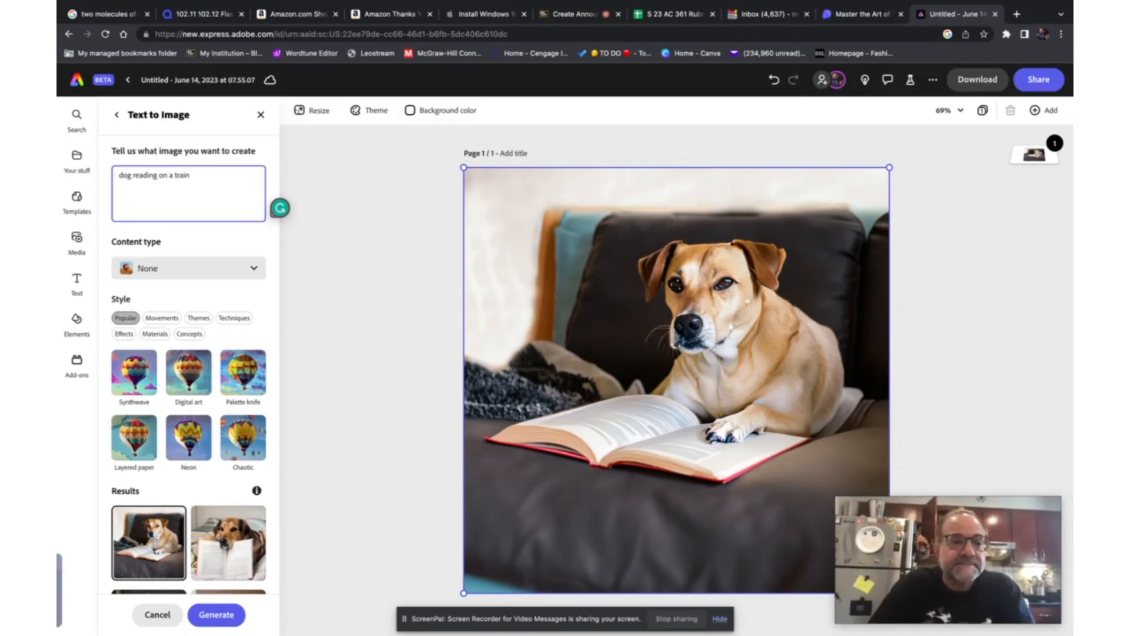
{"action": "key", "text": "Return"}
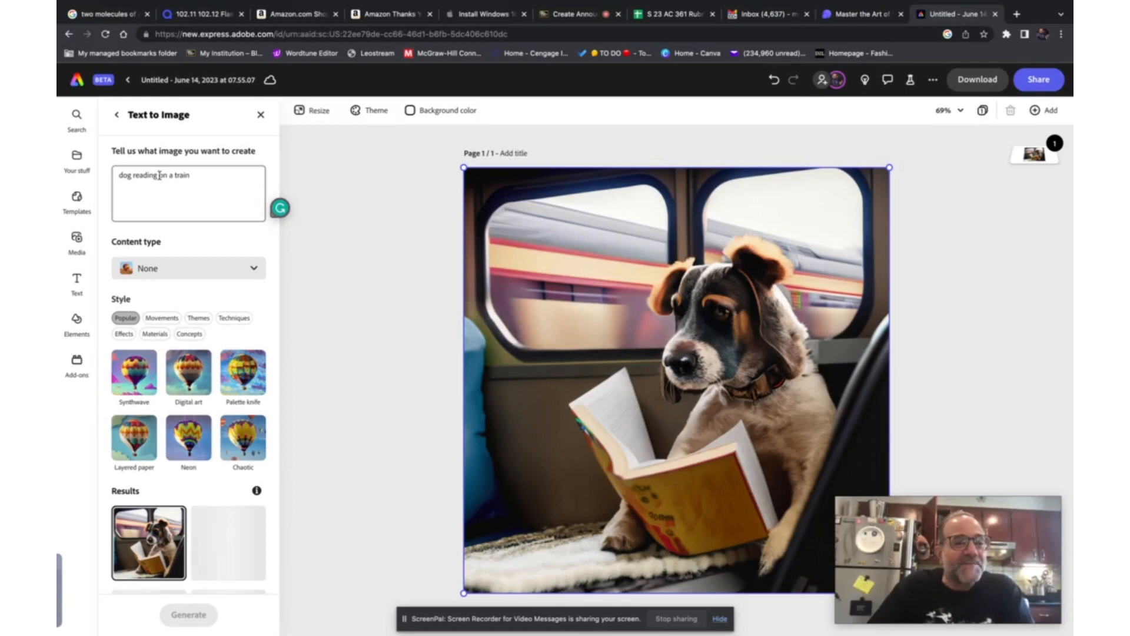
- Revise the prompt to "dog reading a newspaper on a train" and regenerate the image
{"action": "scroll", "coordinate": [161, 177], "scroll_direction": "down", "scroll_amount": 2}
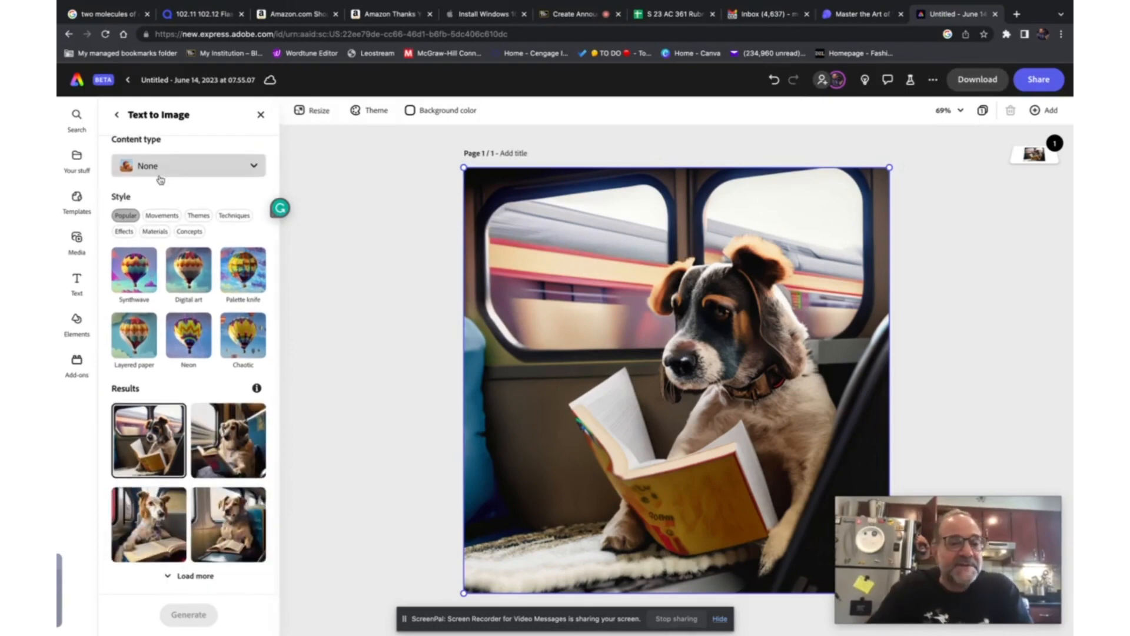
{"action": "scroll", "coordinate": [160, 179], "scroll_direction": "up", "scroll_amount": 1}
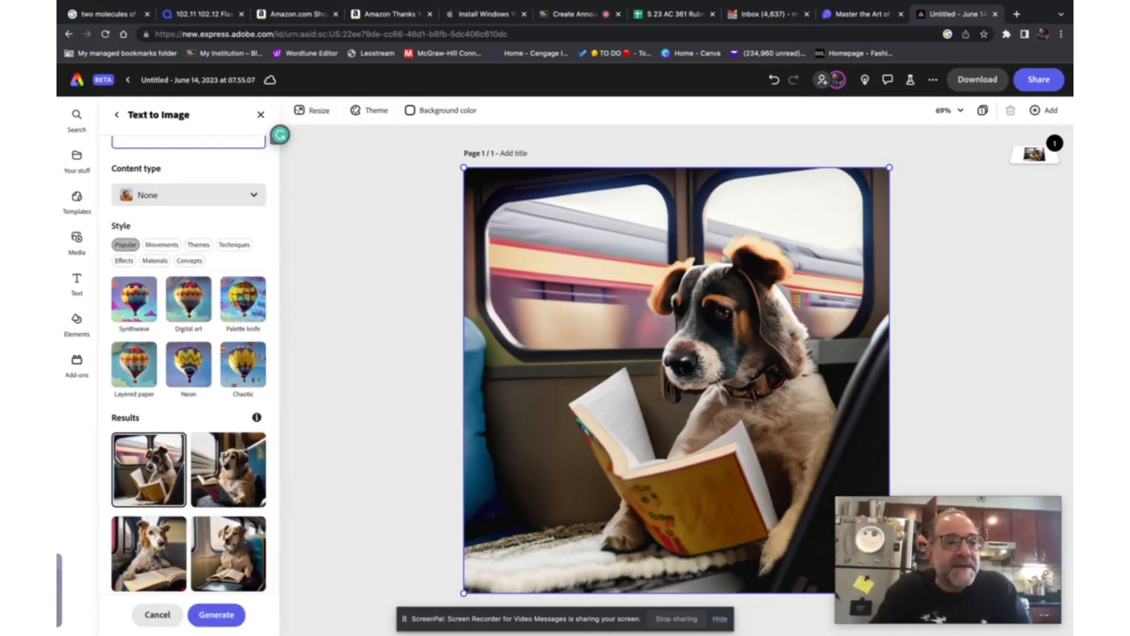
{"action": "scroll", "coordinate": [126, 194], "scroll_direction": "up", "scroll_amount": 2}
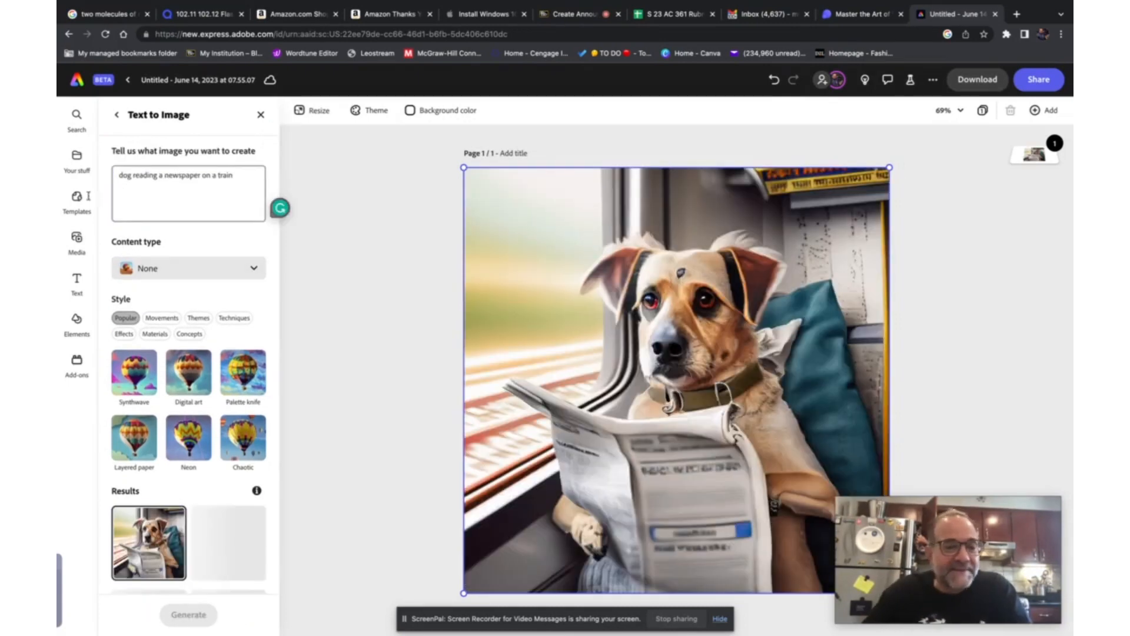
- Place the result of the dog wearing glasses reading a newspaper onto the canvas
{"action": "scroll", "coordinate": [142, 379], "scroll_direction": "down", "scroll_amount": 2}
{"action": "scroll", "coordinate": [141, 378], "scroll_direction": "down", "scroll_amount": 1}
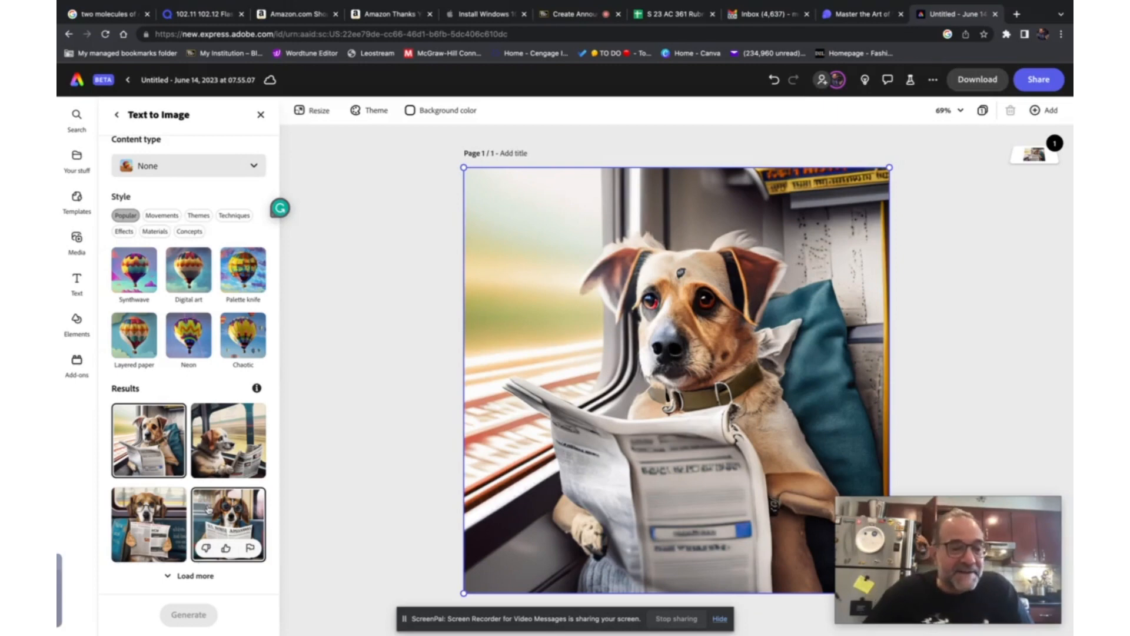
{"action": "left_click", "coordinate": [168, 521]}
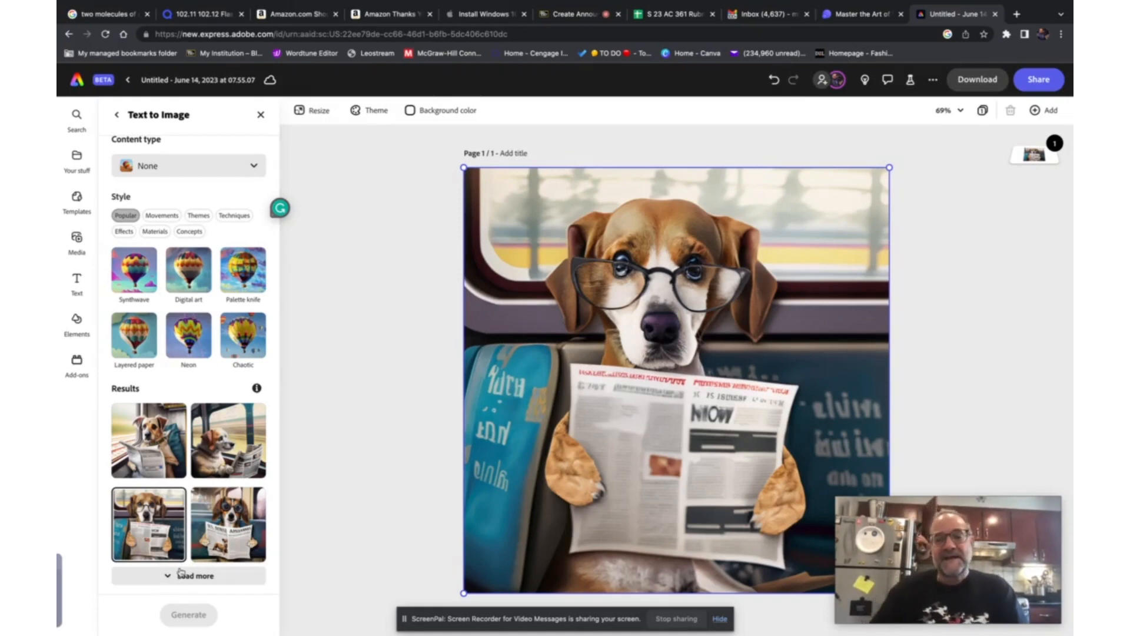
- Replace the whole prompt with "headphones" and generate new images
{"action": "scroll", "coordinate": [246, 528], "scroll_direction": "up", "scroll_amount": 2}
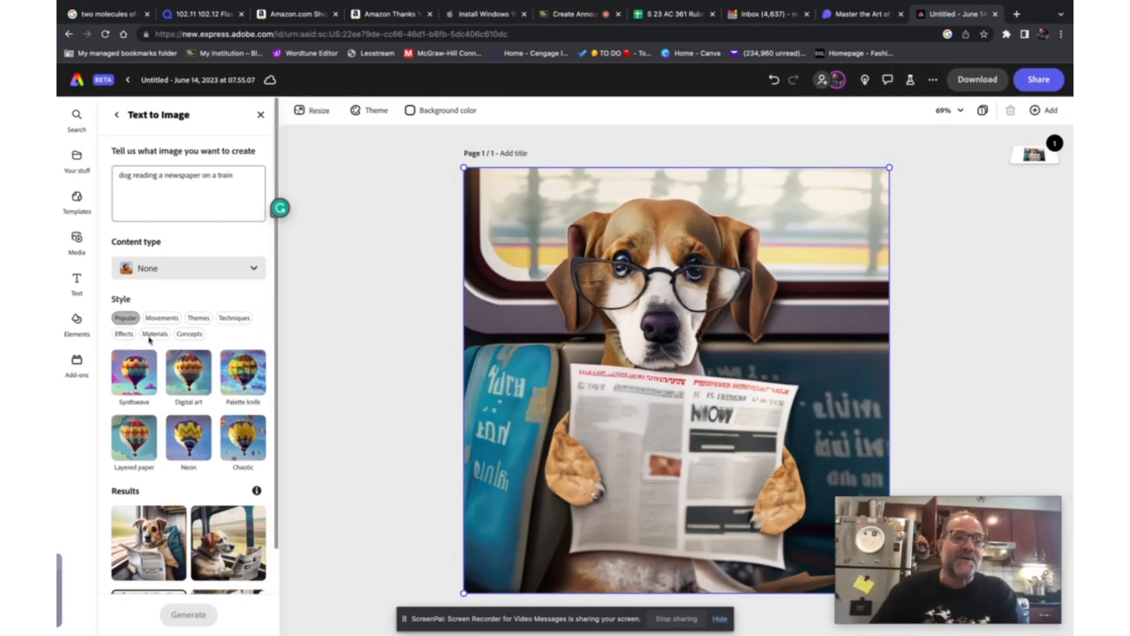
{"action": "triple_click", "coordinate": [188, 176]}
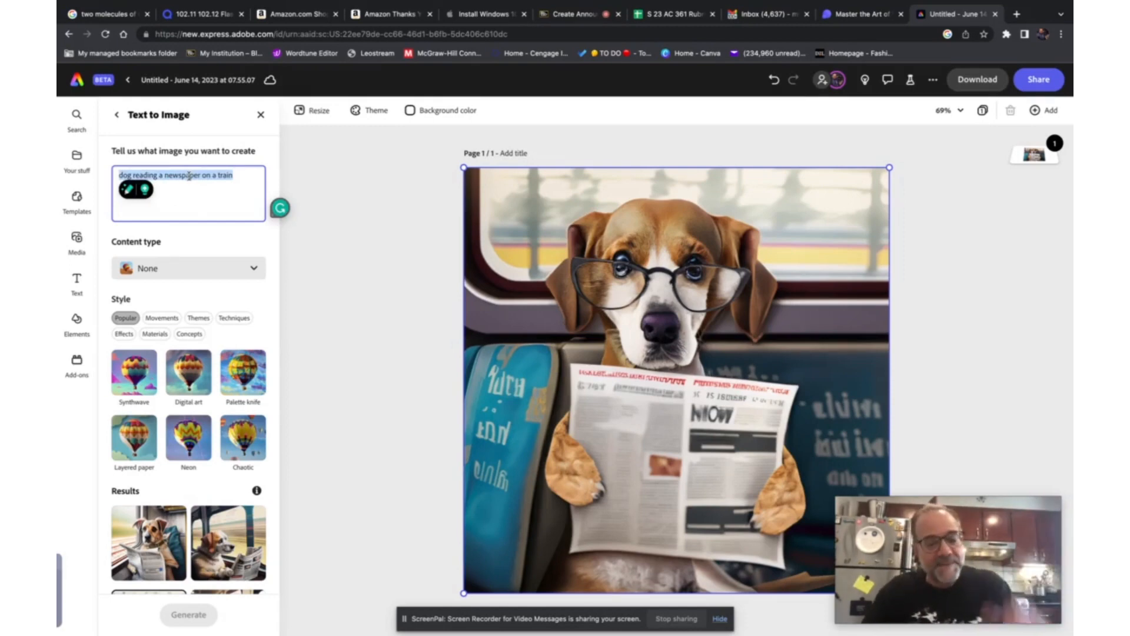
{"action": "type", "text": "heap"}
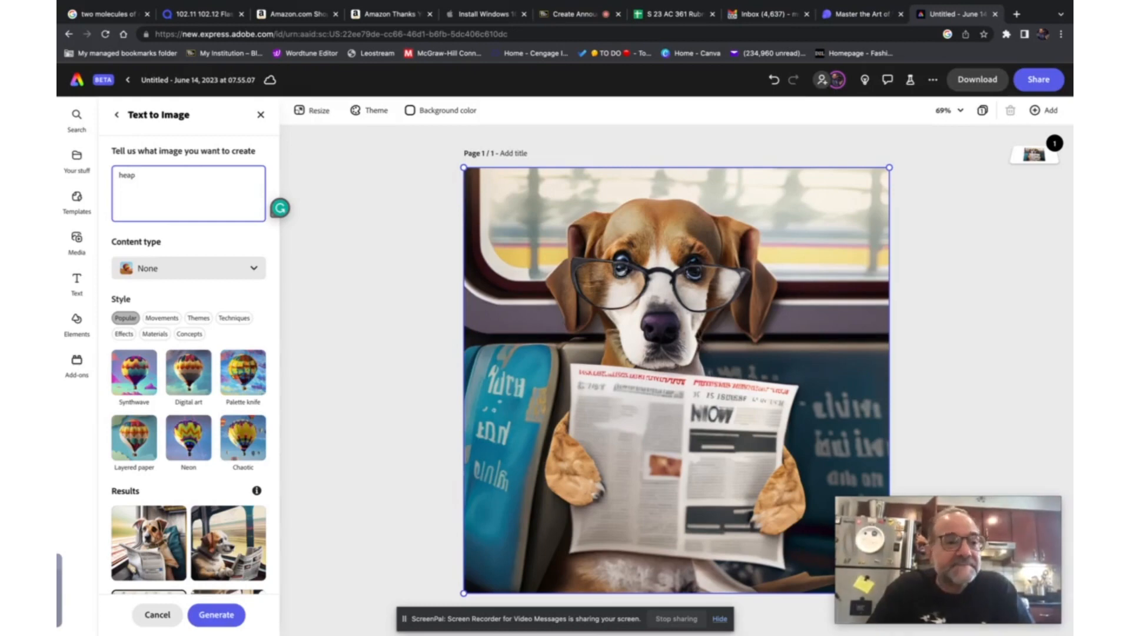
{"action": "key", "text": "BackSpace"}
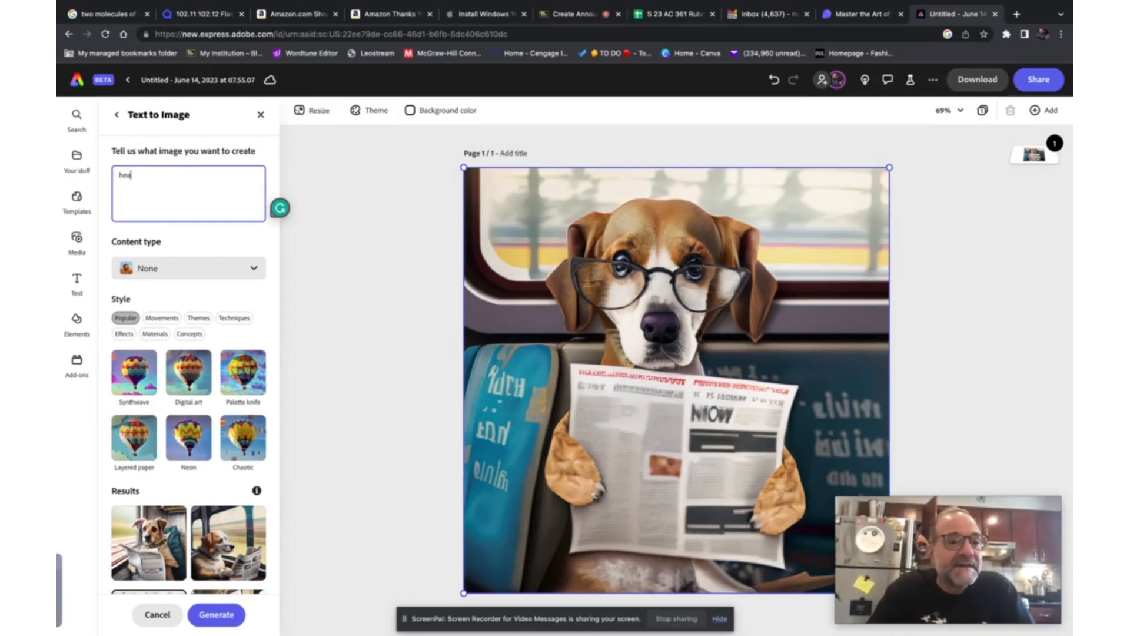
{"action": "type", "text": "dphones"}
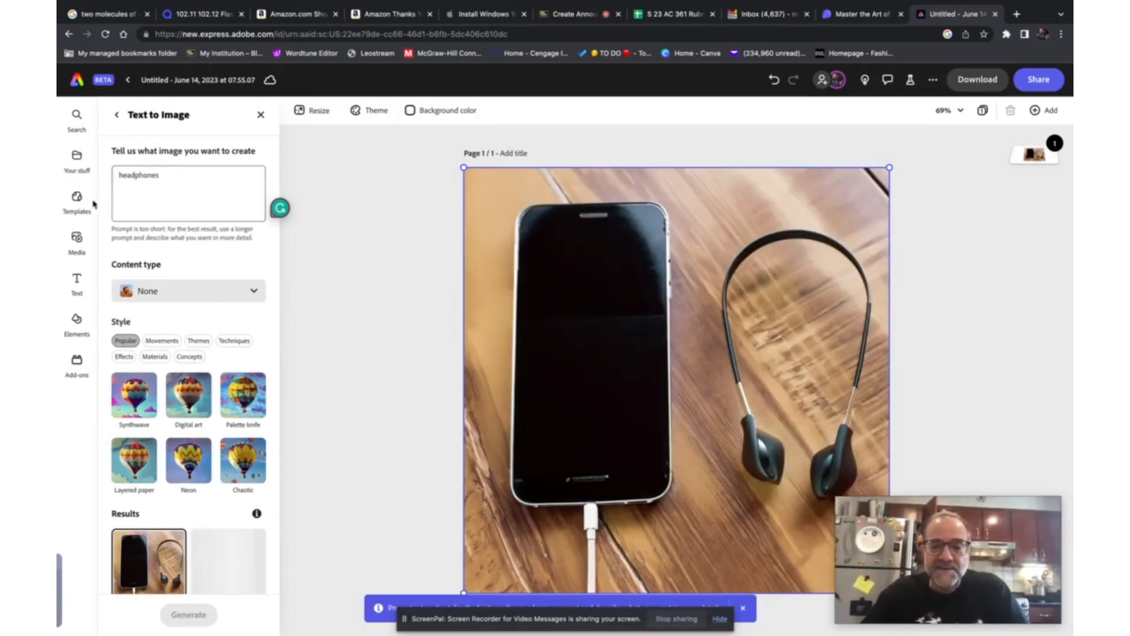
- Place the result showing silver headphones on a wooden table onto the canvas
{"action": "scroll", "coordinate": [201, 394], "scroll_direction": "down", "scroll_amount": 2}
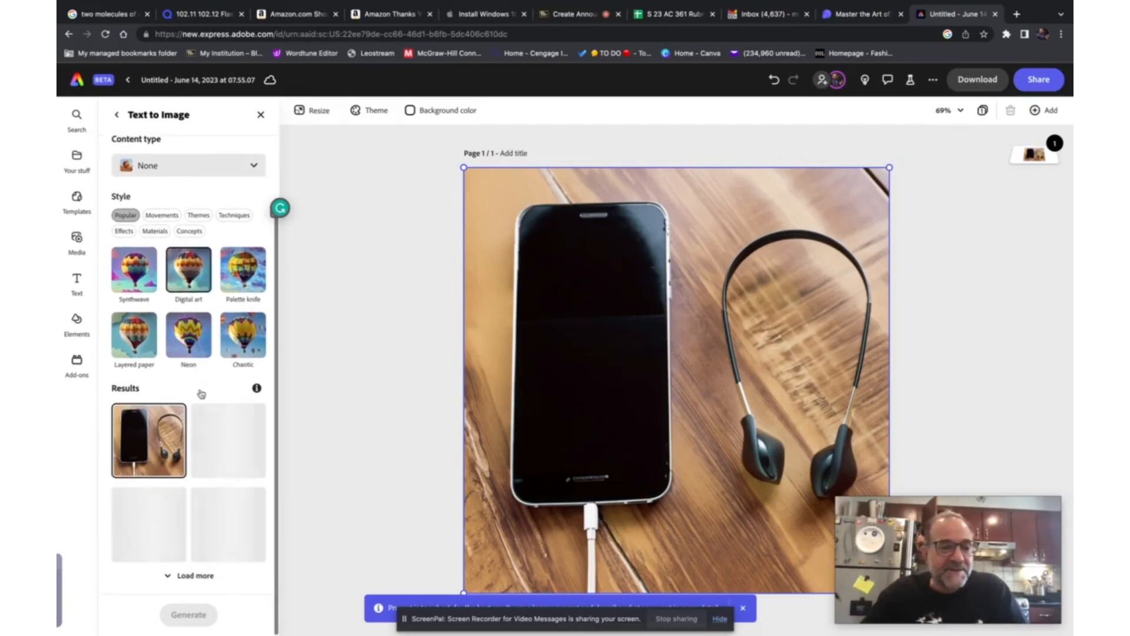
{"action": "left_click", "coordinate": [224, 444]}
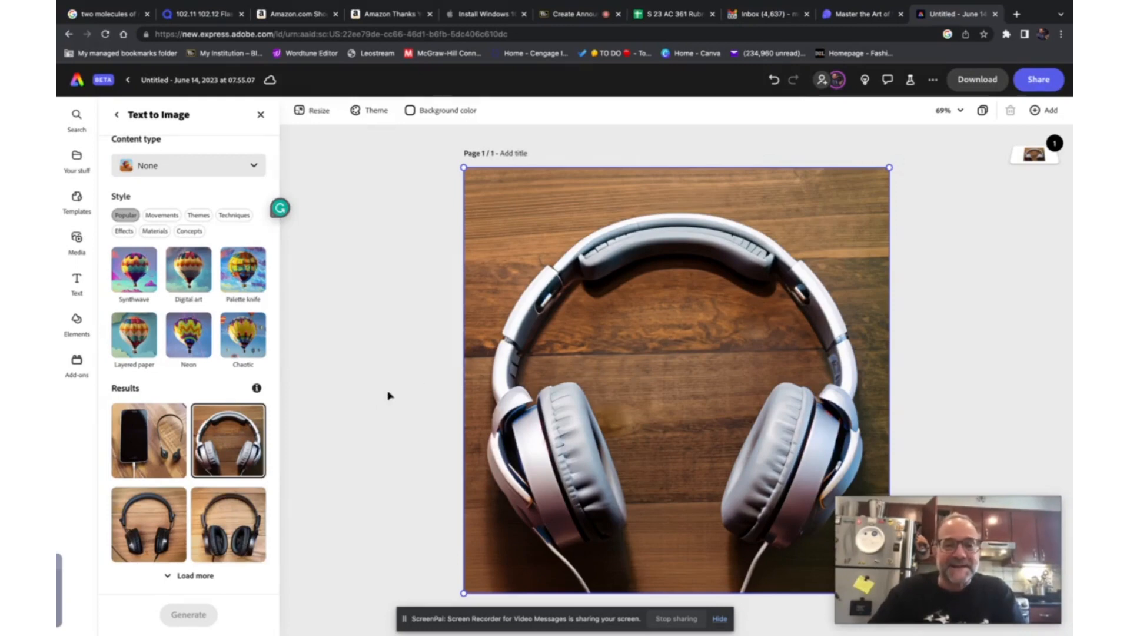
{"action": "scroll", "coordinate": [189, 429], "scroll_direction": "up", "scroll_amount": 3}
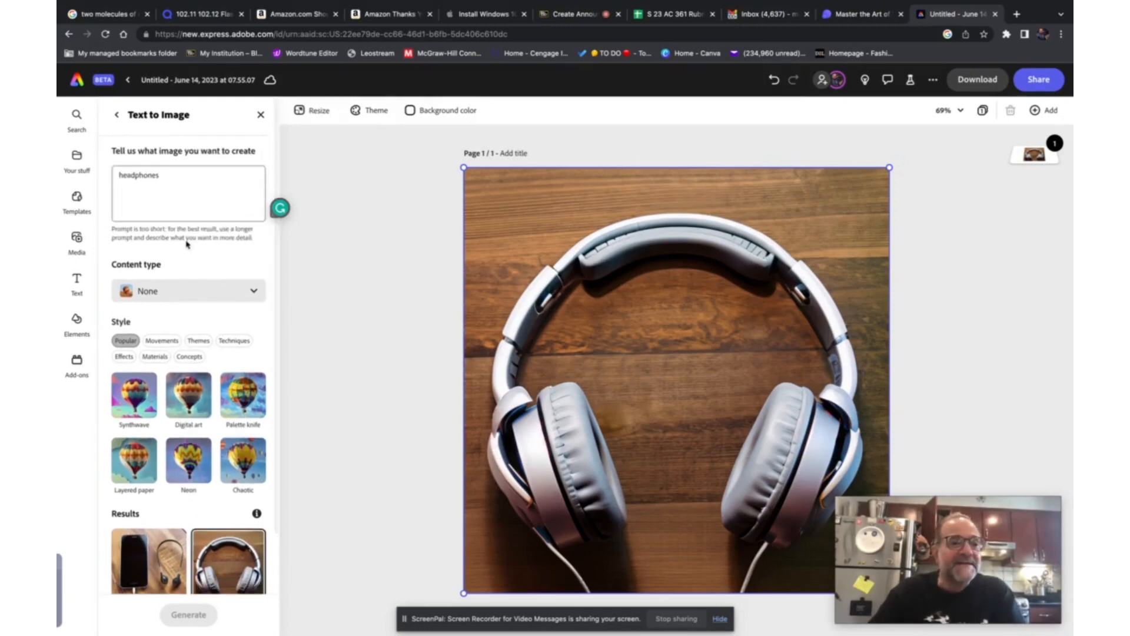
- Extend the prompt to "headphones product photography" and generate new images
{"action": "left_click", "coordinate": [172, 173]}
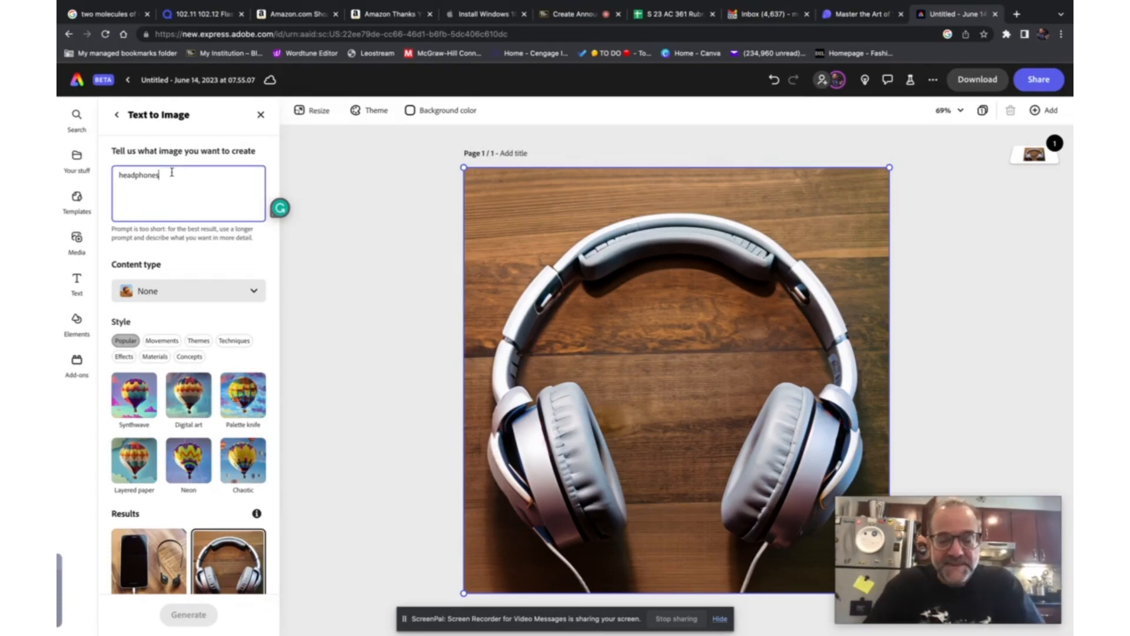
{"action": "type", "text": "pro"}
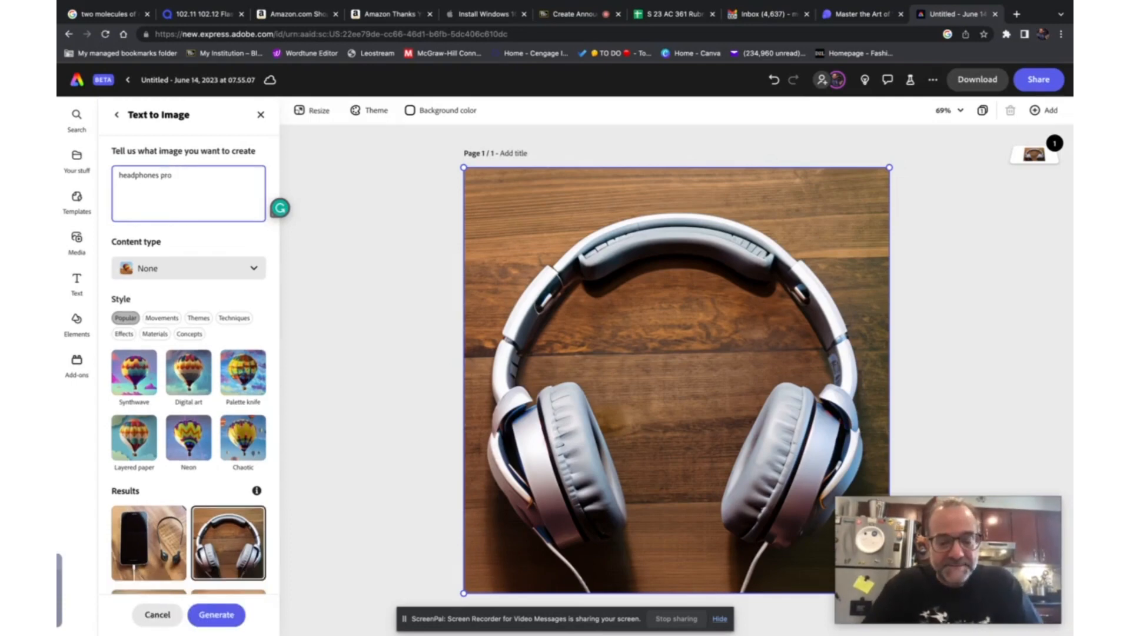
{"action": "type", "text": "duct"}
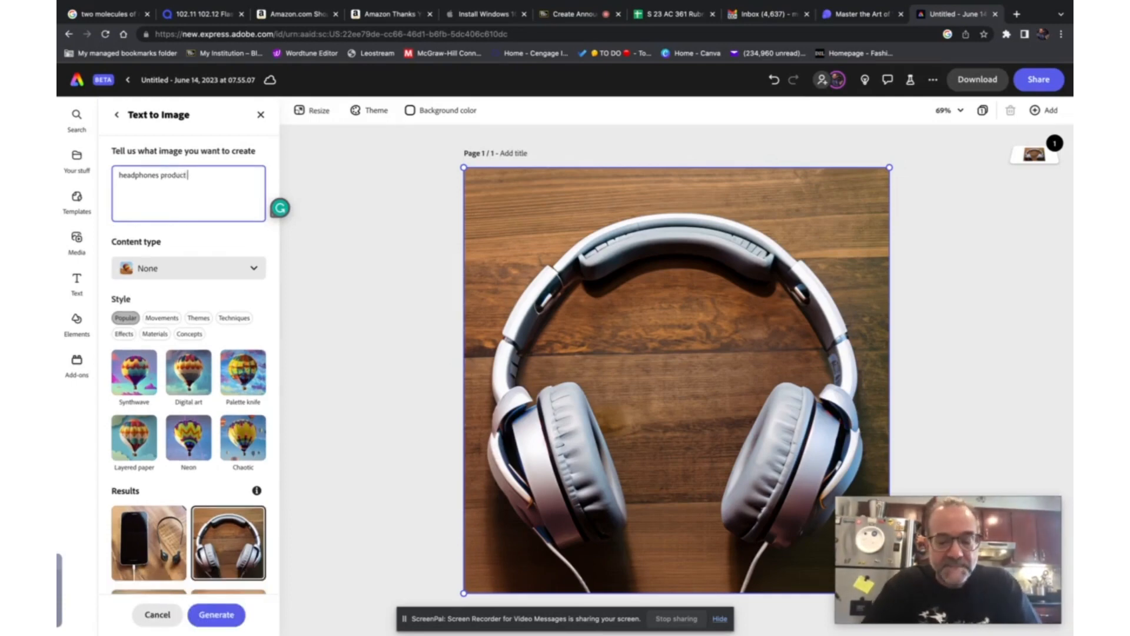
{"action": "type", "text": " photography"}
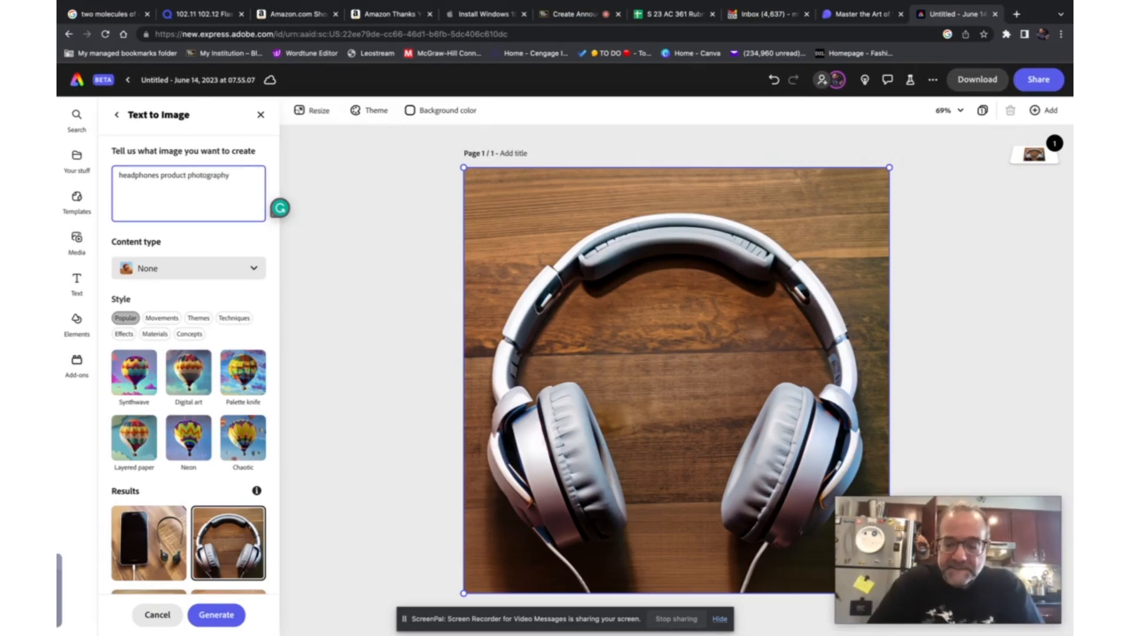
{"action": "key", "text": "Return"}
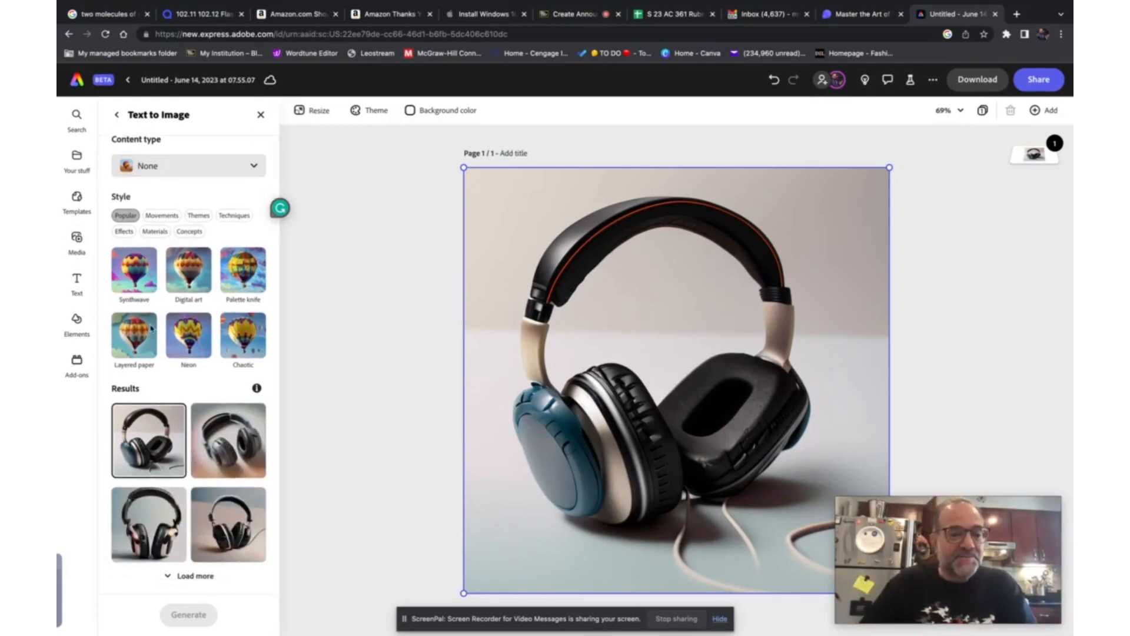
- Place the second result showing dark blue-grey headphones onto the canvas
{"action": "left_click", "coordinate": [213, 432]}
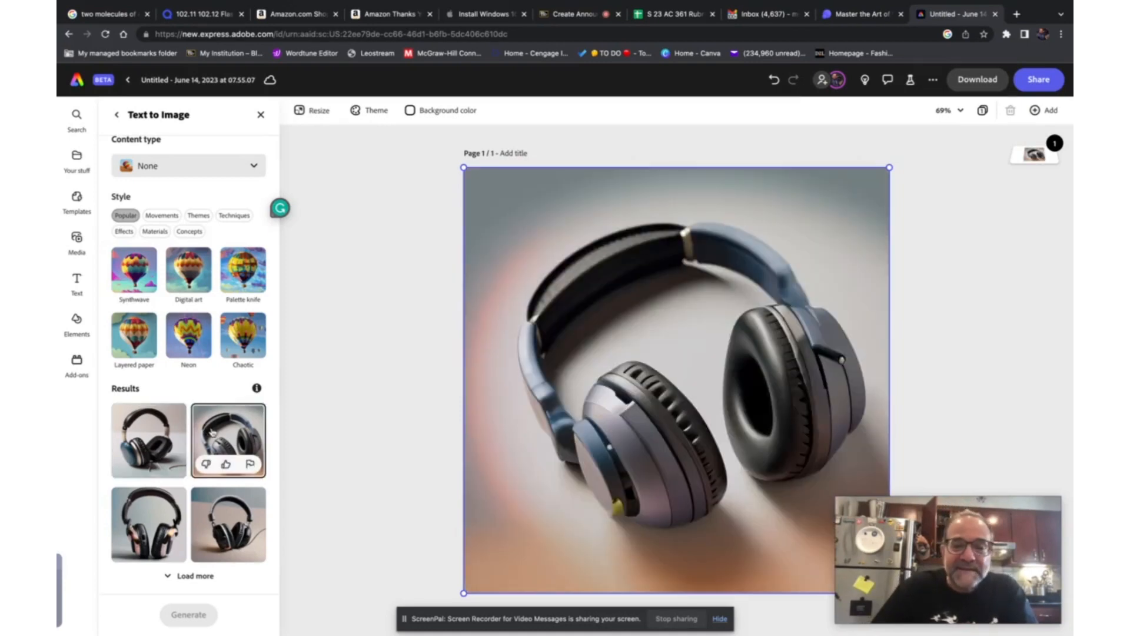
{"action": "scroll", "coordinate": [212, 383], "scroll_direction": "up", "scroll_amount": 3}
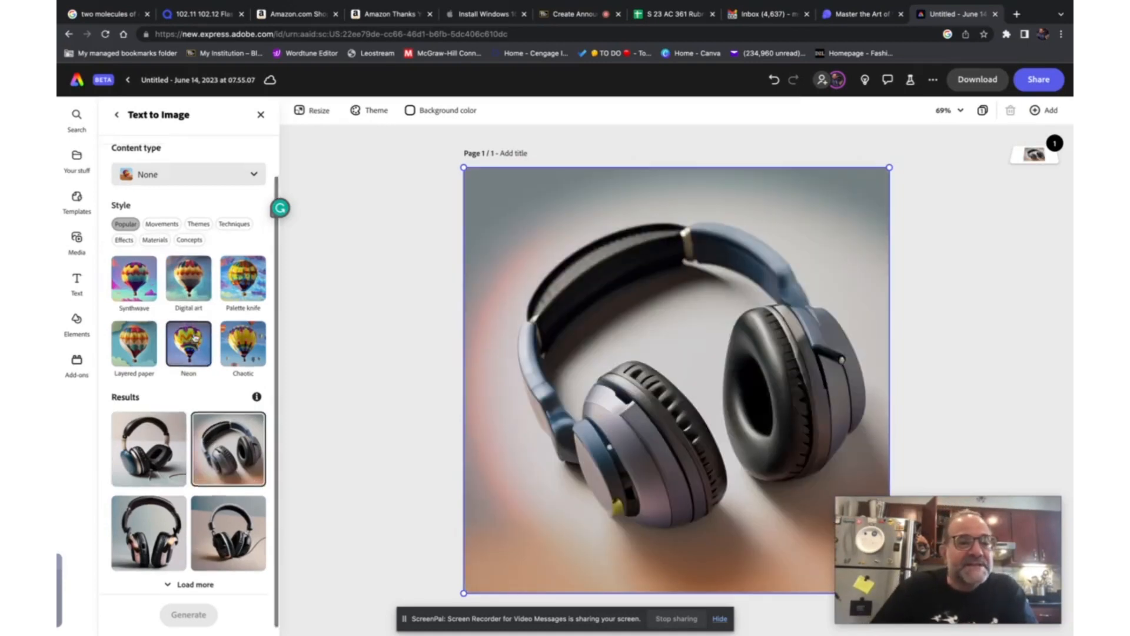
- Append "vaporware asthetic" to the prompt and generate new images
{"action": "left_click", "coordinate": [229, 177]}
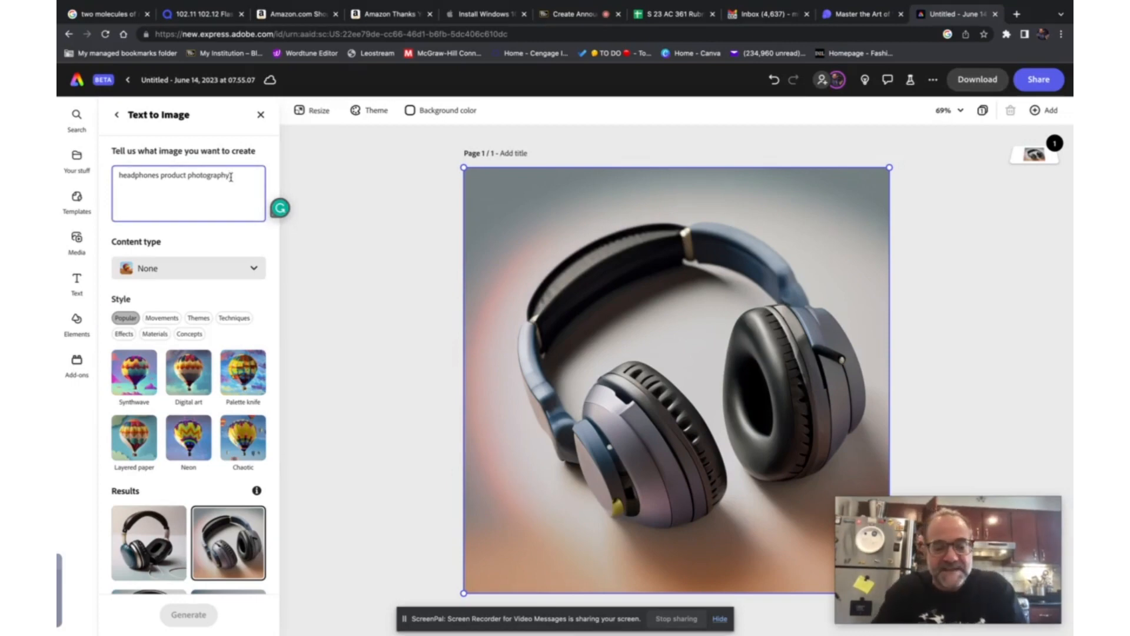
{"action": "type", "text": "va"}
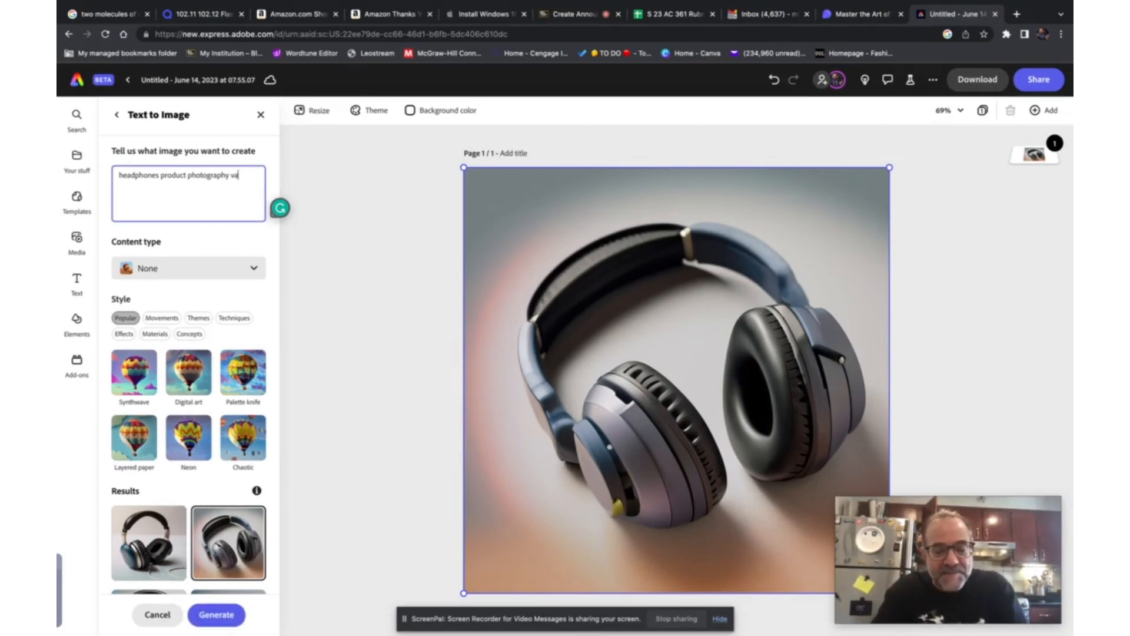
{"action": "type", "text": "porware asthetic"}
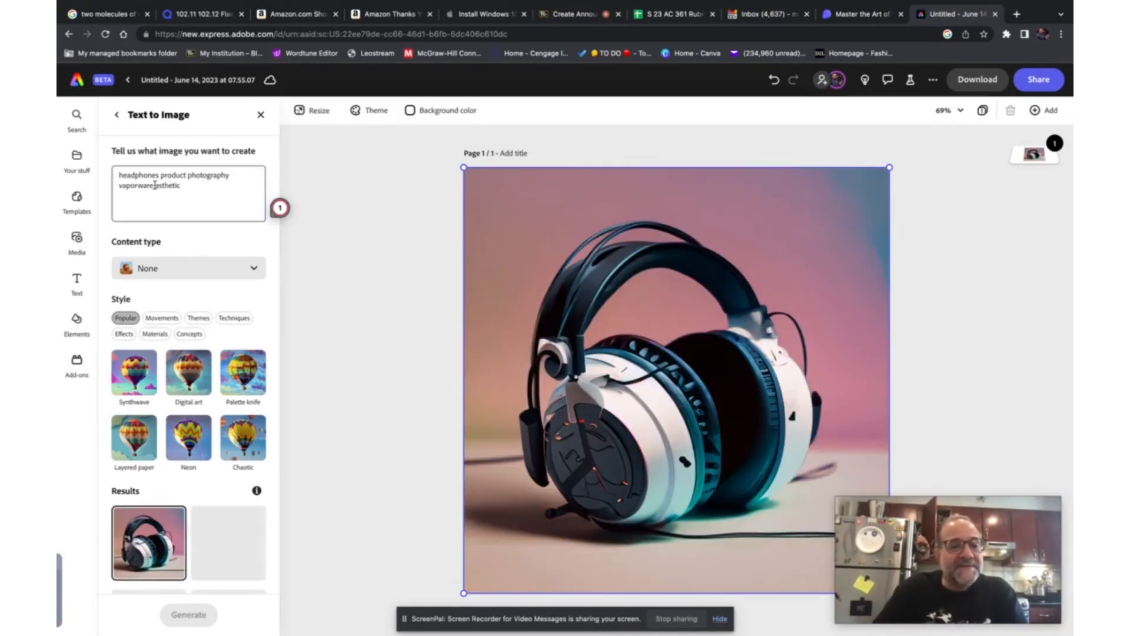
{"action": "scroll", "coordinate": [156, 184], "scroll_direction": "down", "scroll_amount": 3}
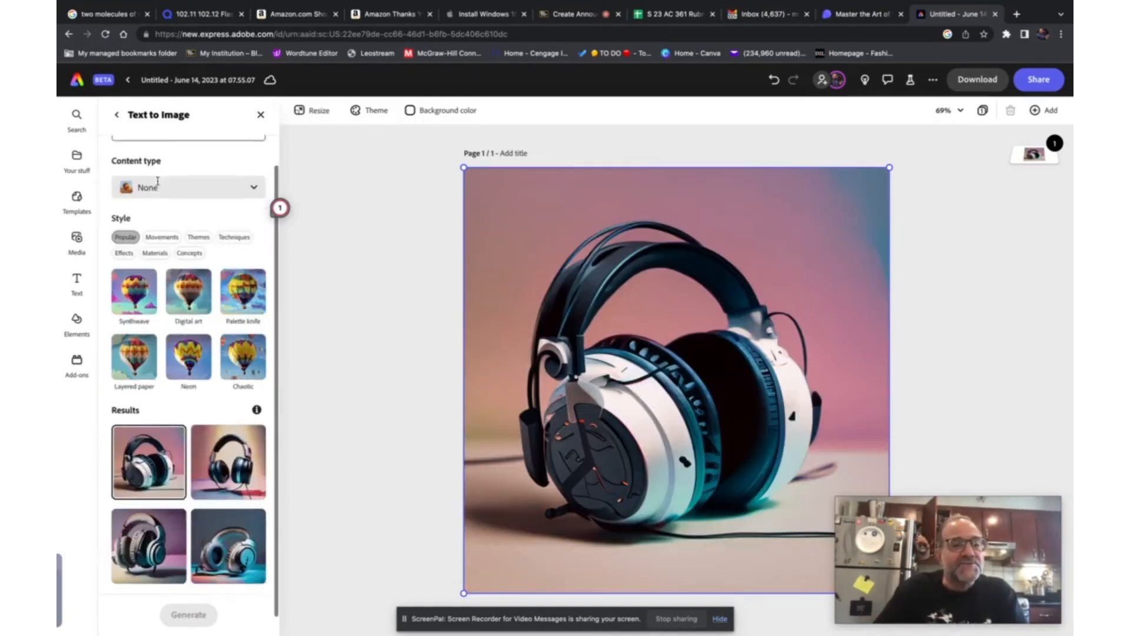
{"action": "scroll", "coordinate": [158, 185], "scroll_direction": "up", "scroll_amount": 3}
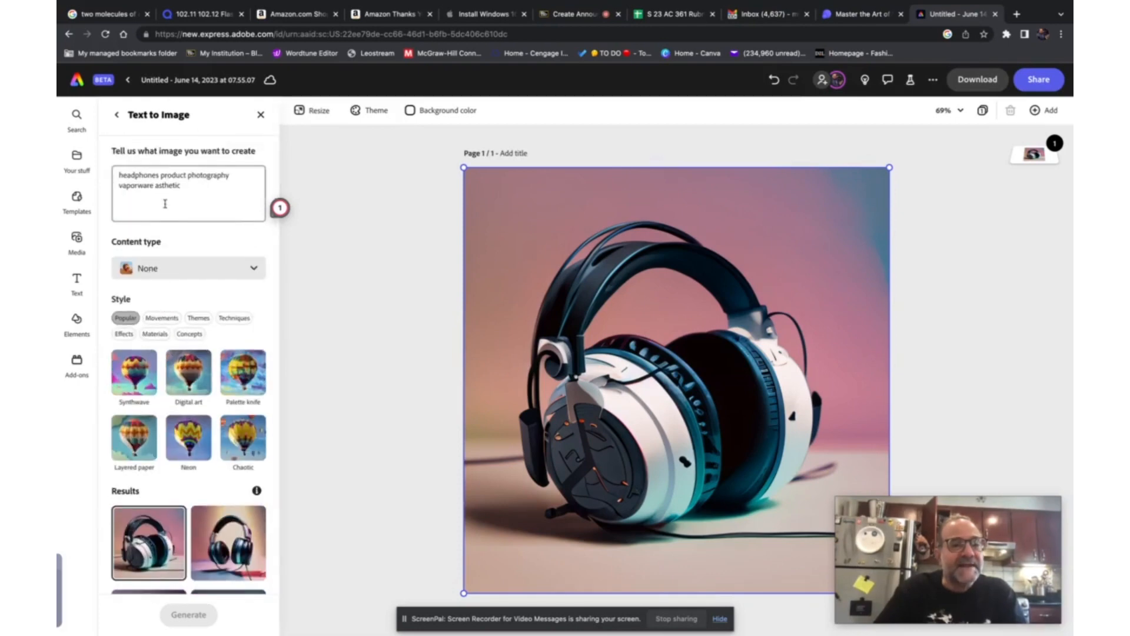
- Revise the prompt to "headphones an a smiling dog product photography vaporware aesthetic" and generate new images
{"action": "left_click", "coordinate": [161, 175]}
{"action": "type", "text": "an a "}
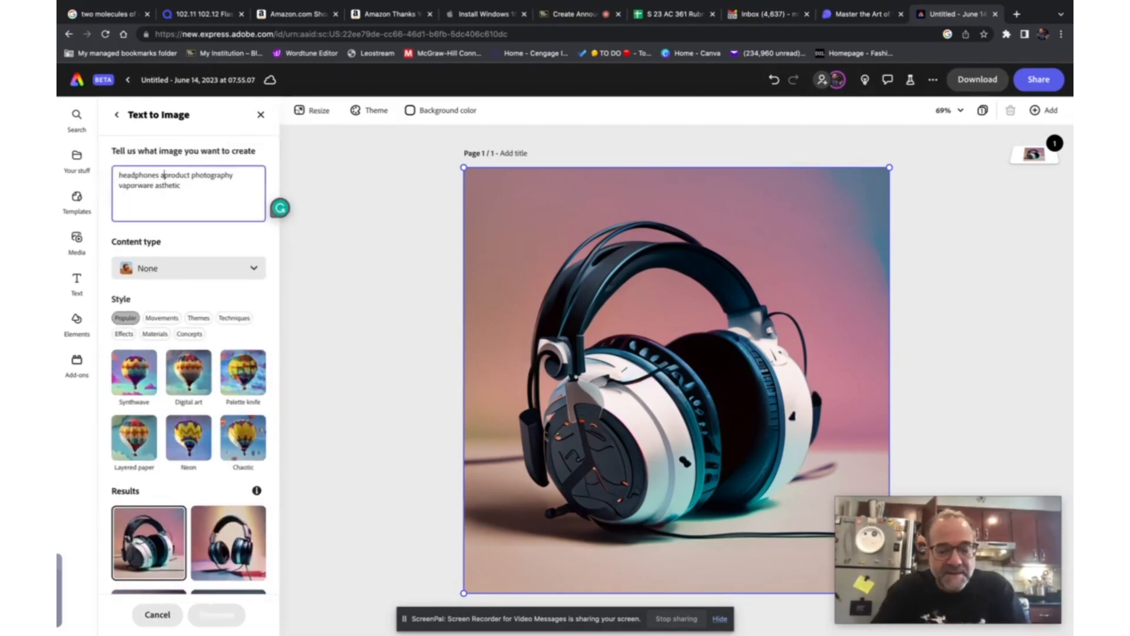
{"action": "type", "text": "so"}
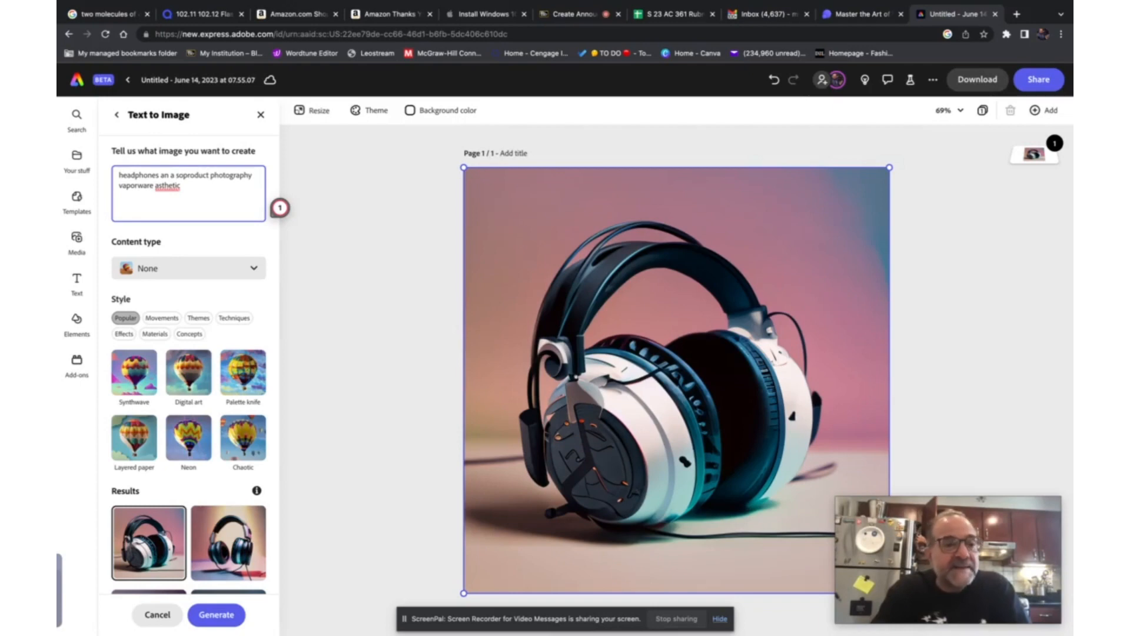
{"action": "key", "text": "BackSpace"}
{"action": "type", "text": "mi"}
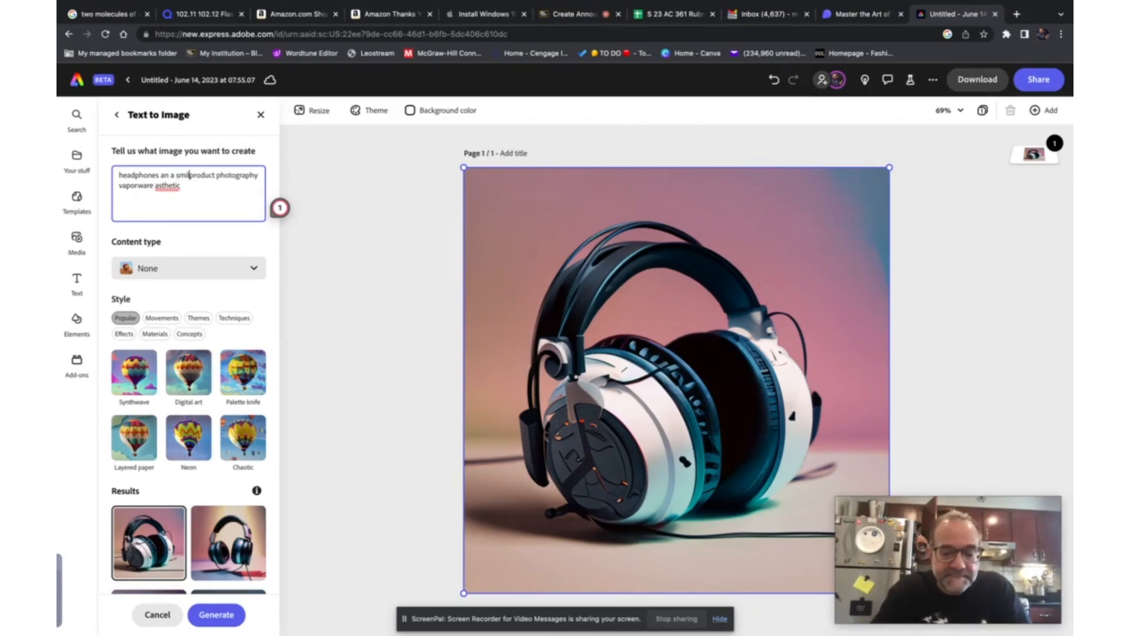
{"action": "type", "text": "ling dog"}
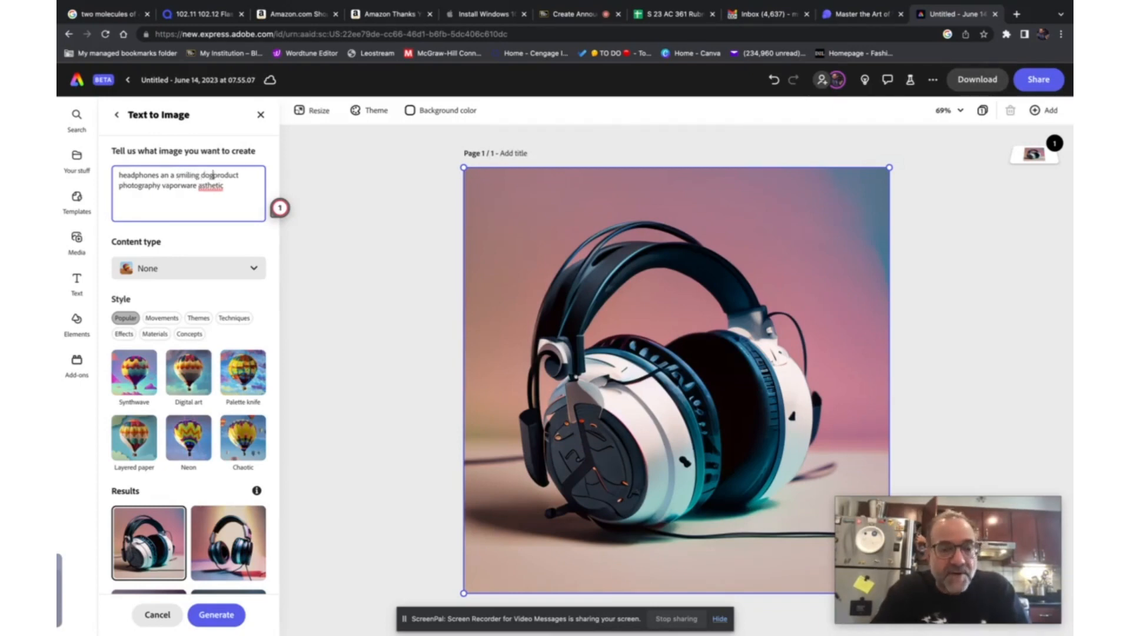
{"action": "mouse_move", "coordinate": [208, 186]}
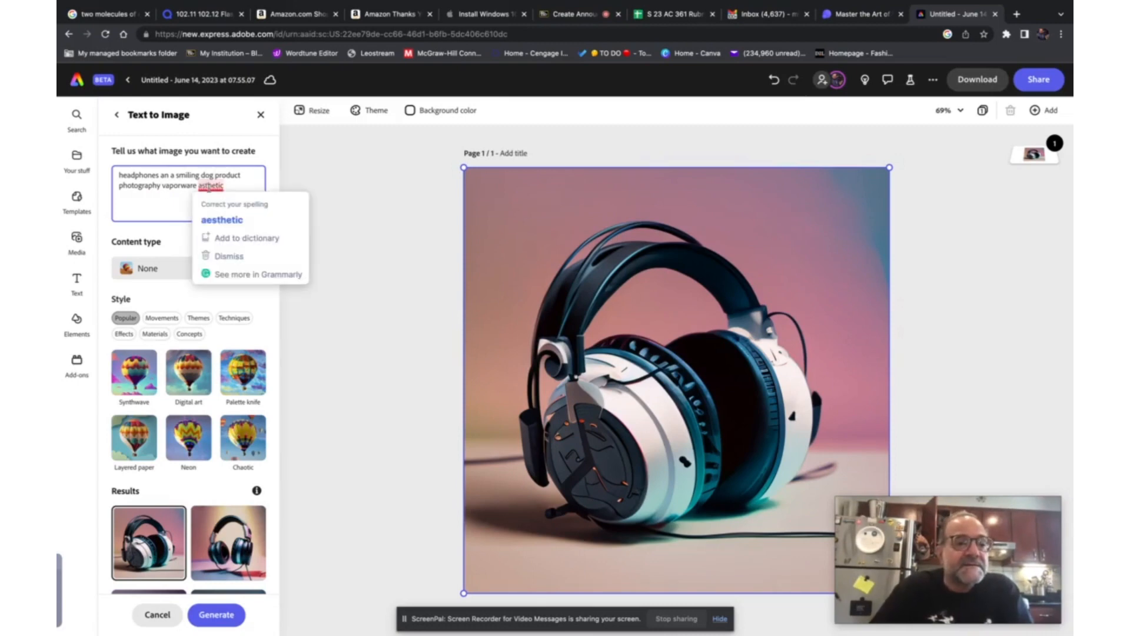
{"action": "left_click", "coordinate": [210, 217]}
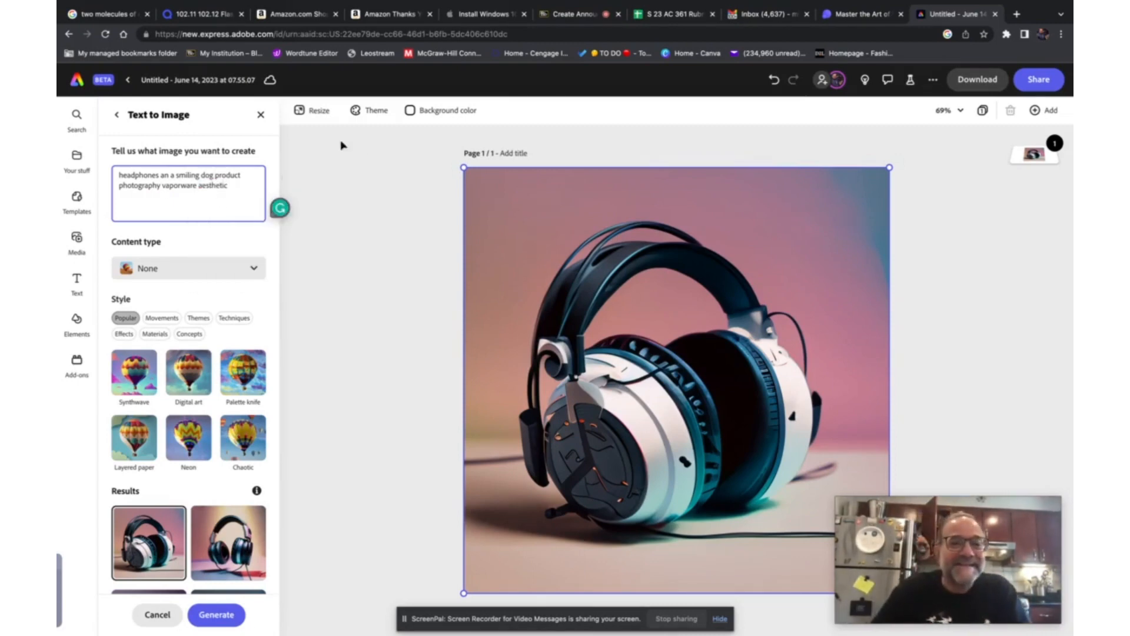
{"action": "key", "text": "Return"}
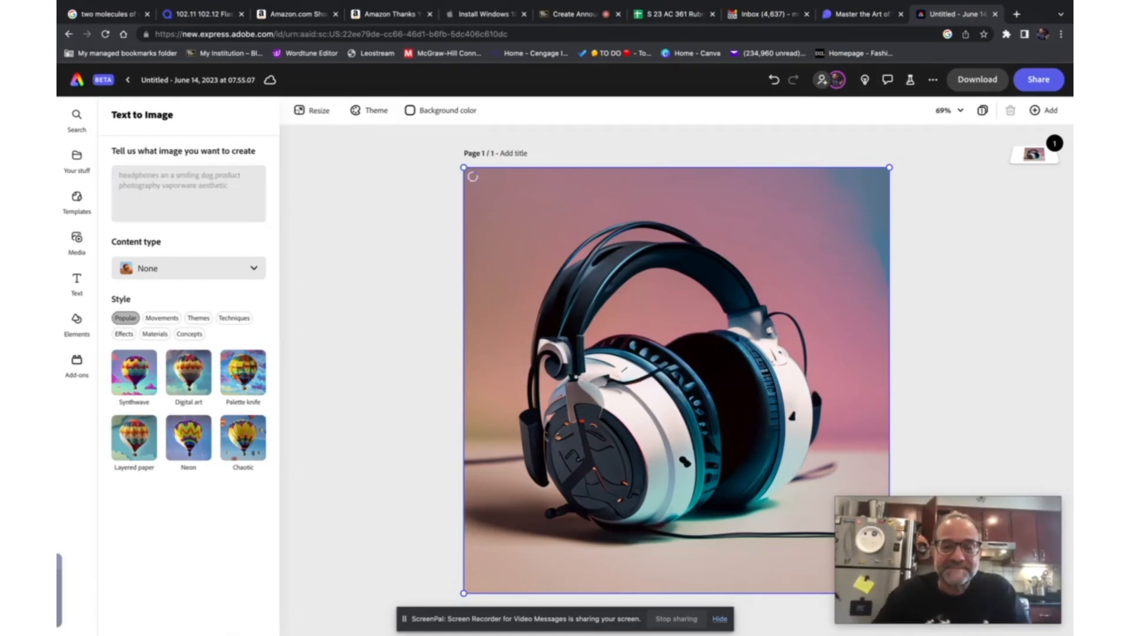
{"action": "scroll", "coordinate": [178, 315], "scroll_direction": "down", "scroll_amount": 2}
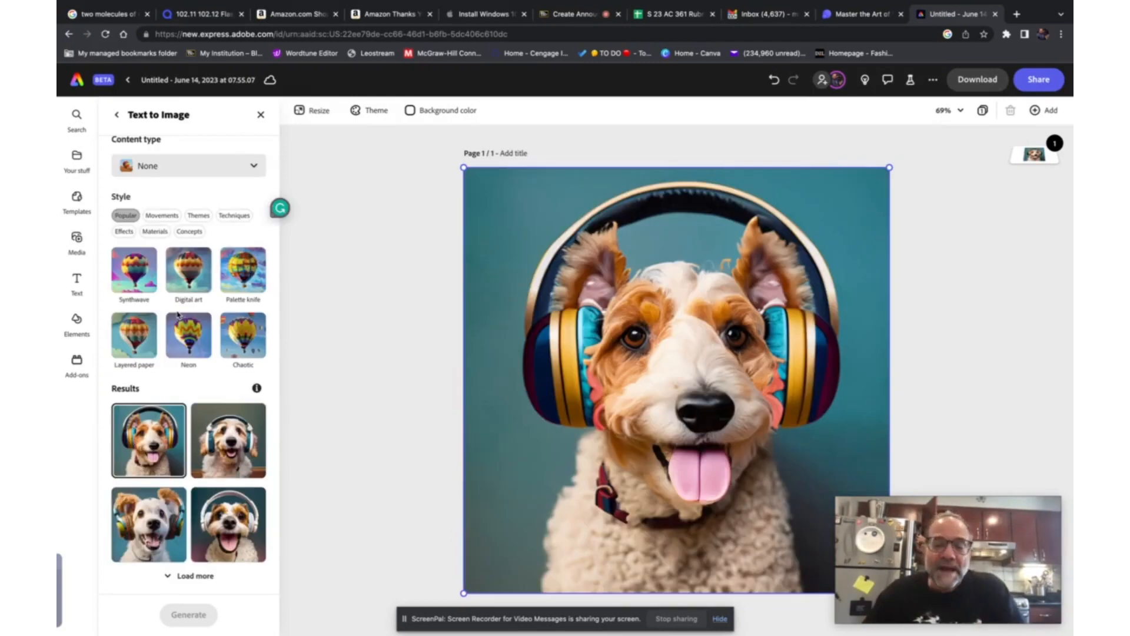